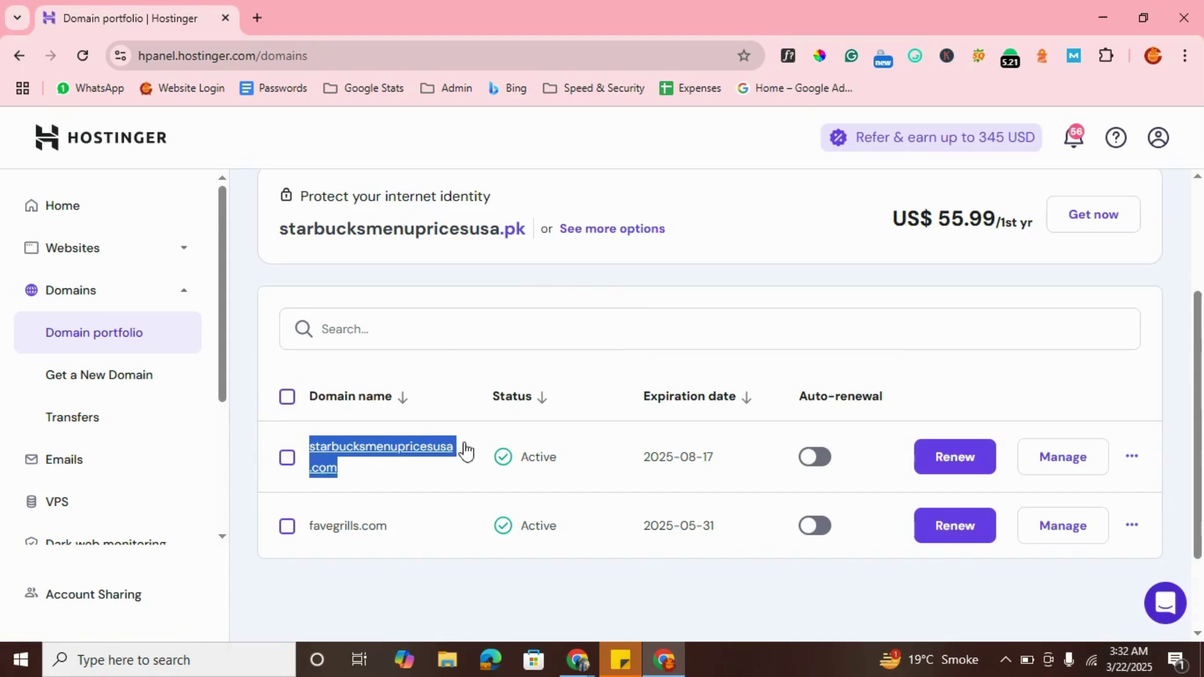
# Copy the domain name starbucksmenupricesusa.com from the Hostinger domain portfolio and switch to the Shopify admin
pyautogui.rightClick(343, 453)
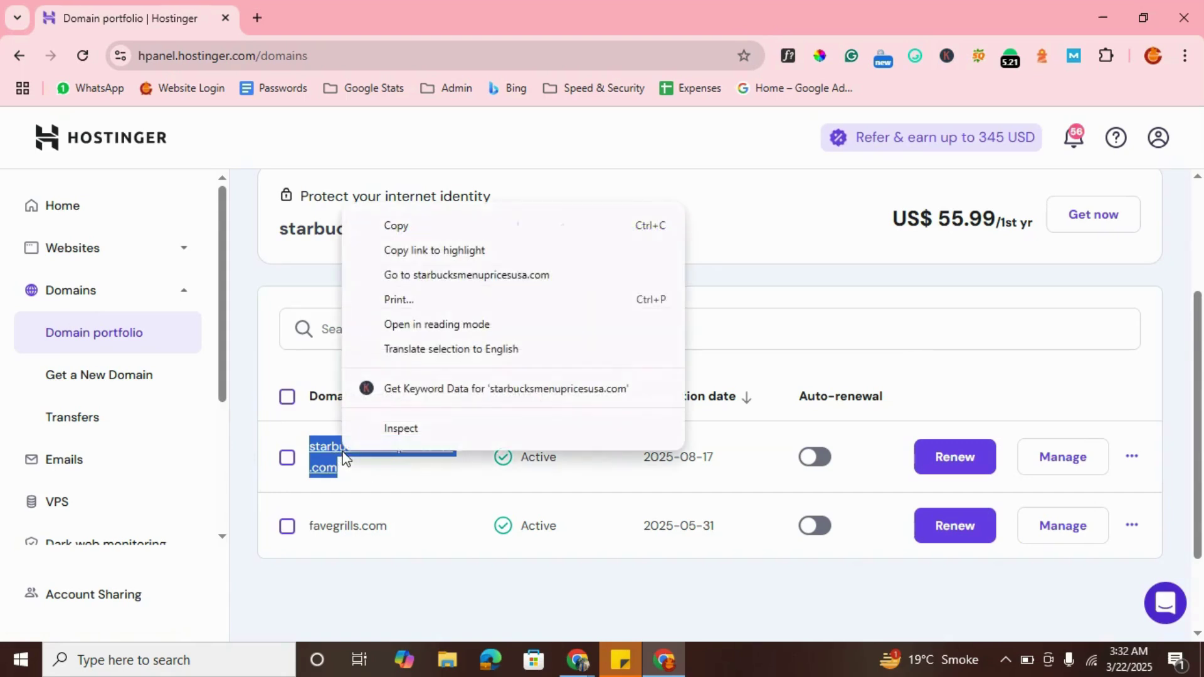
pyautogui.click(393, 227)
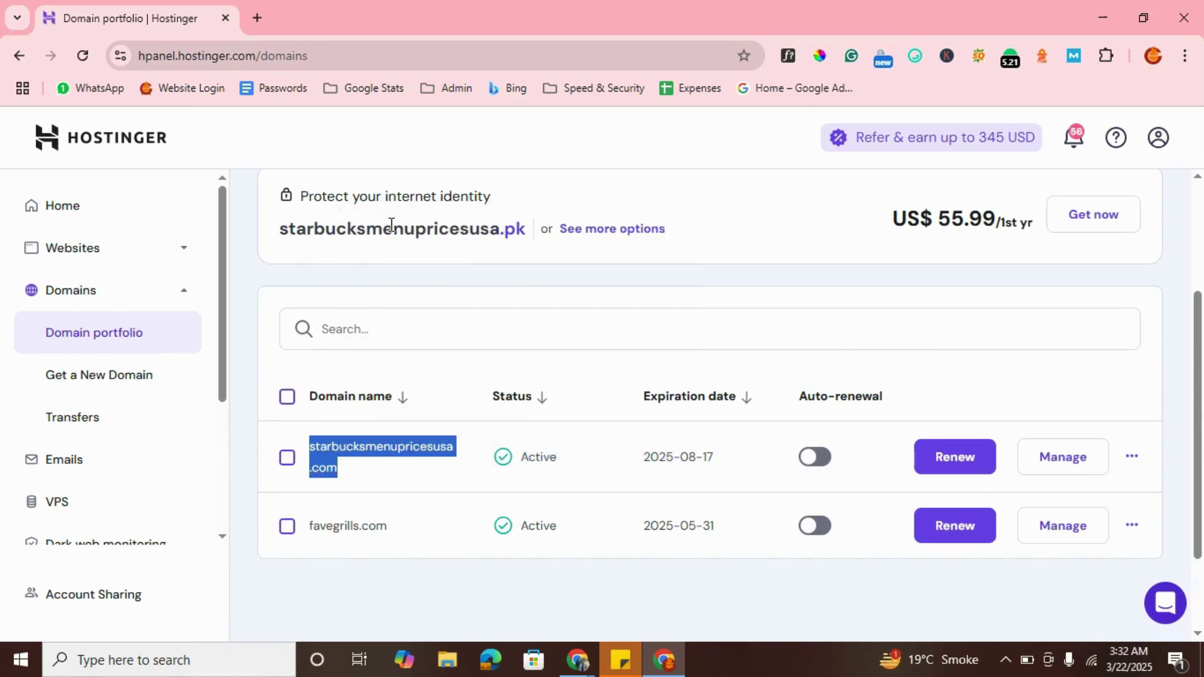
pyautogui.moveTo(577, 658)
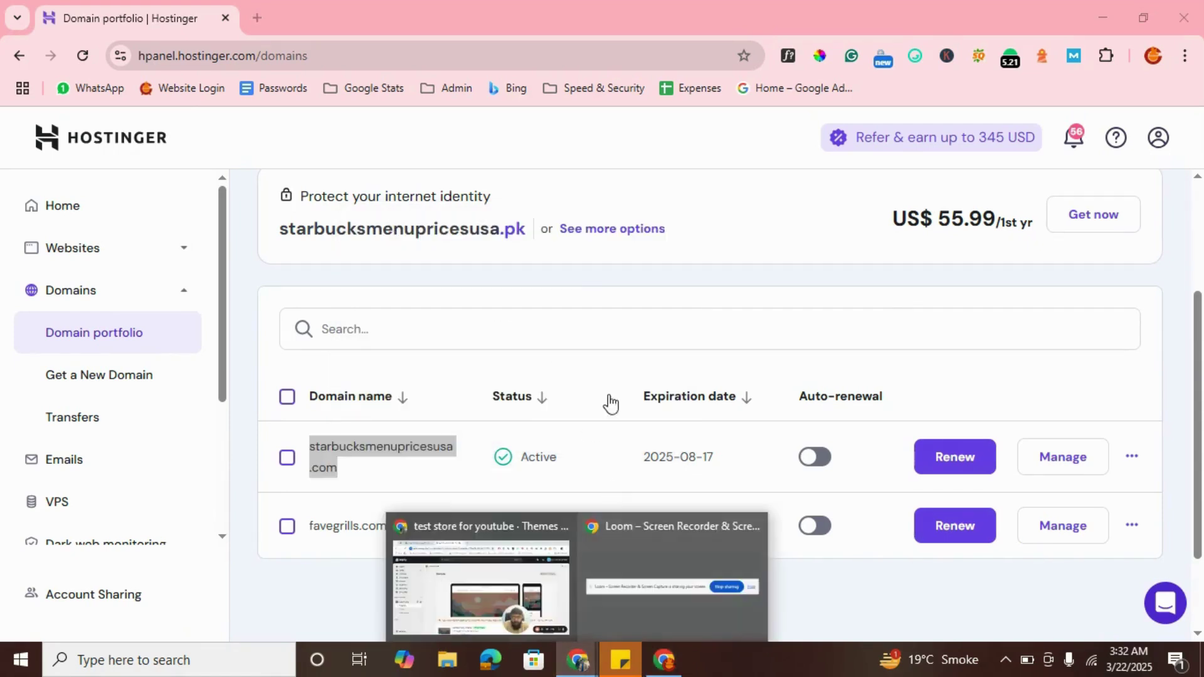
pyautogui.click(484, 601)
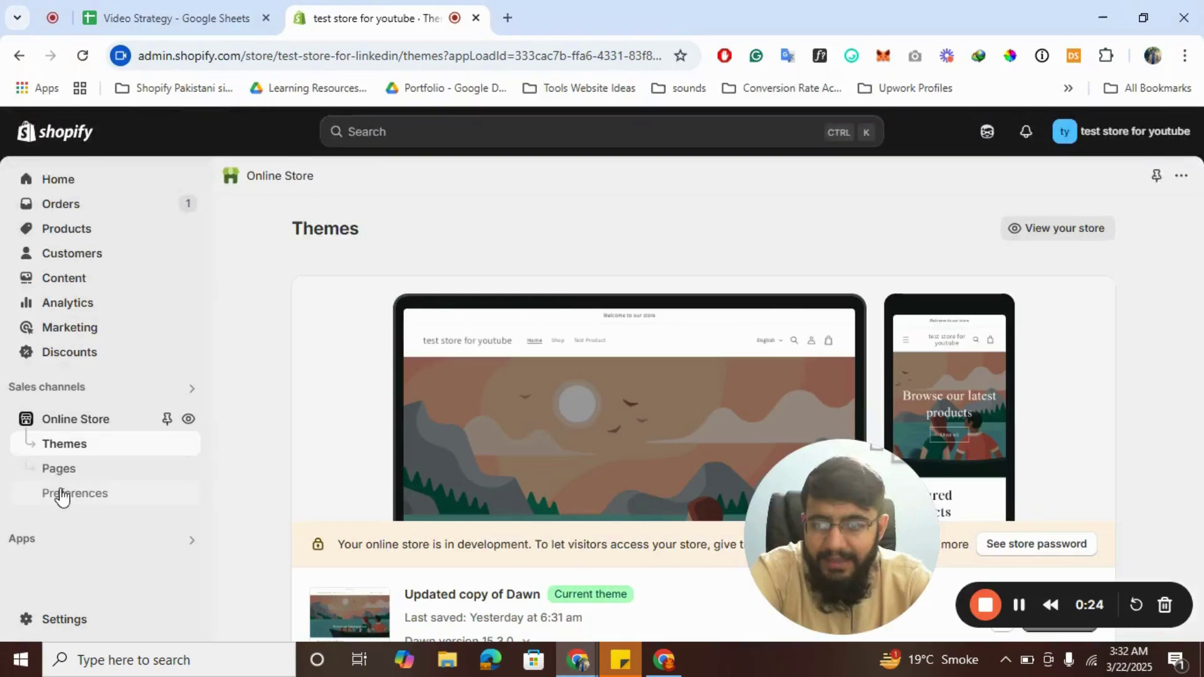
# In the store's domain settings, start connecting the existing domain starbucksmenupricesusa.com and proceed to its setup instructions
pyautogui.click(74, 619)
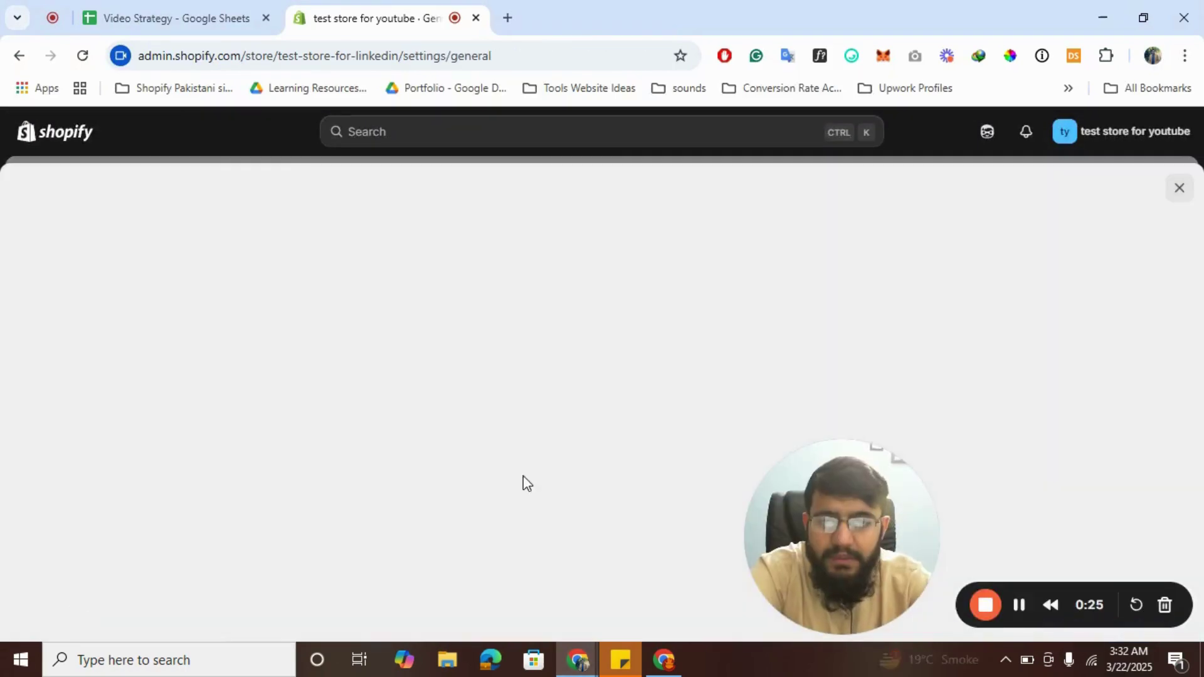
pyautogui.scroll(-3, 336, 454)
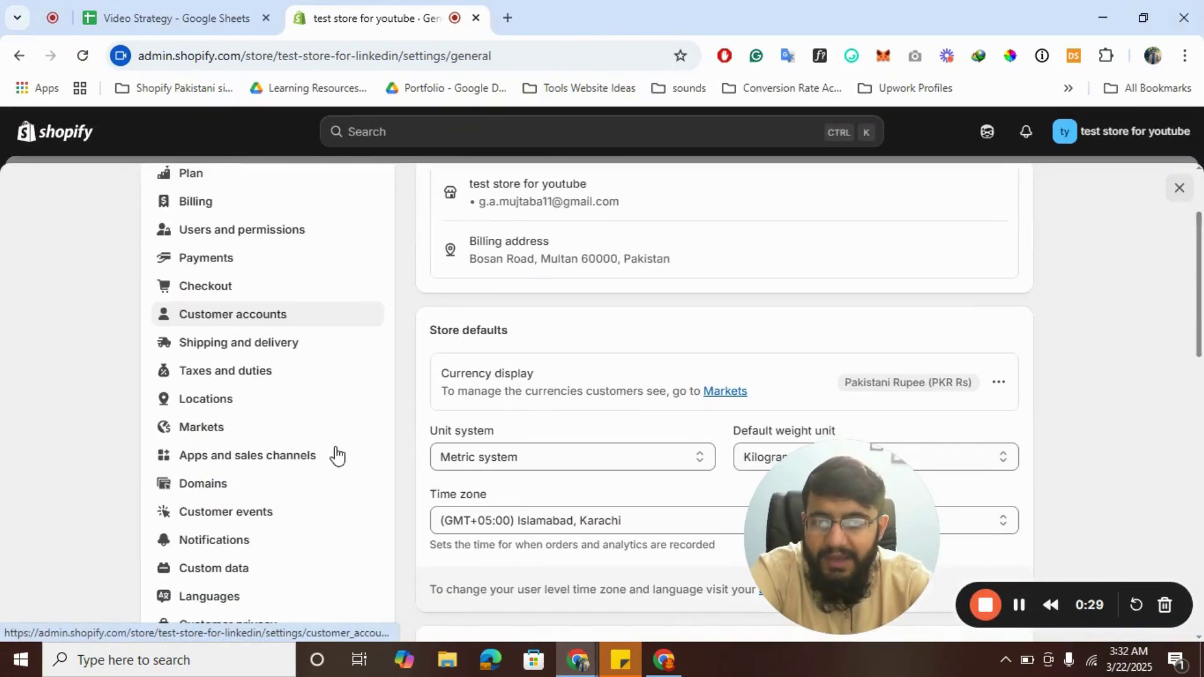
pyautogui.click(202, 426)
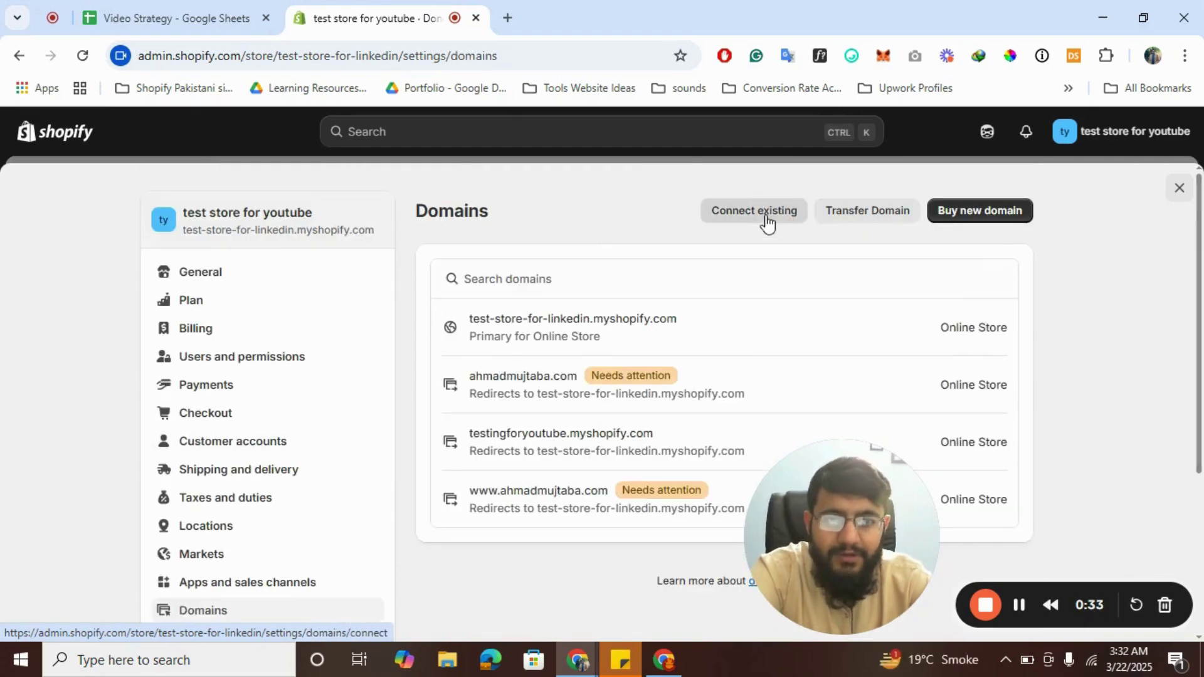
pyautogui.click(762, 216)
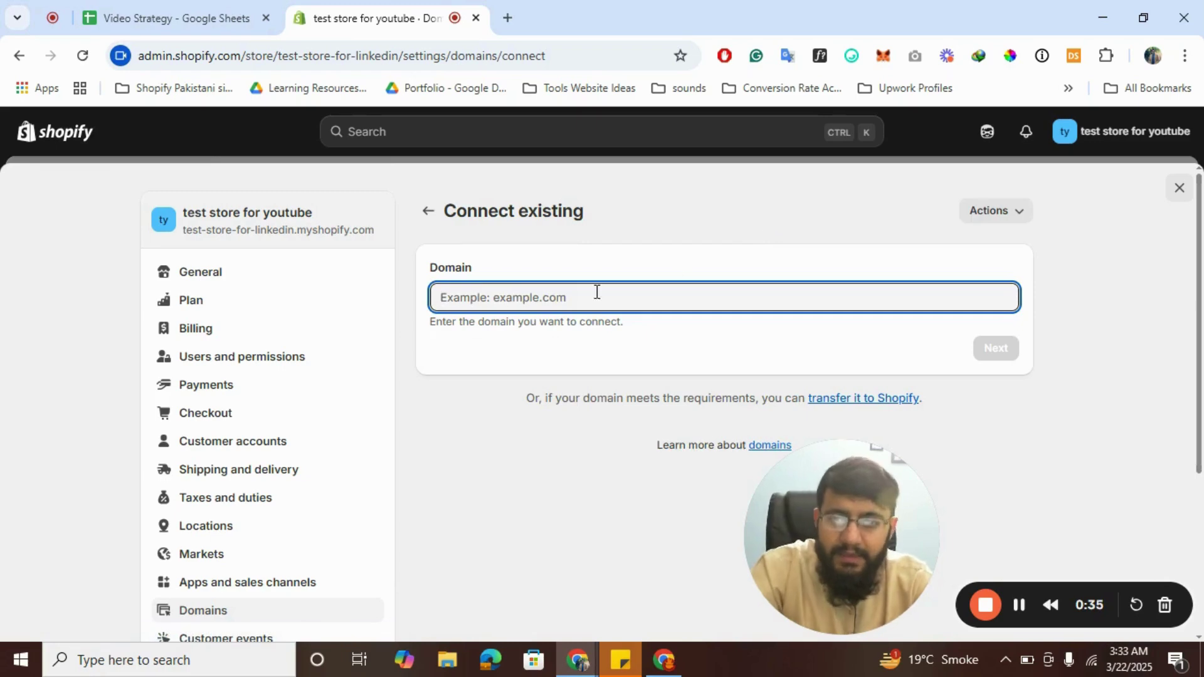
pyautogui.write('starbucksmenupricesusa.com')
pyautogui.click(995, 348)
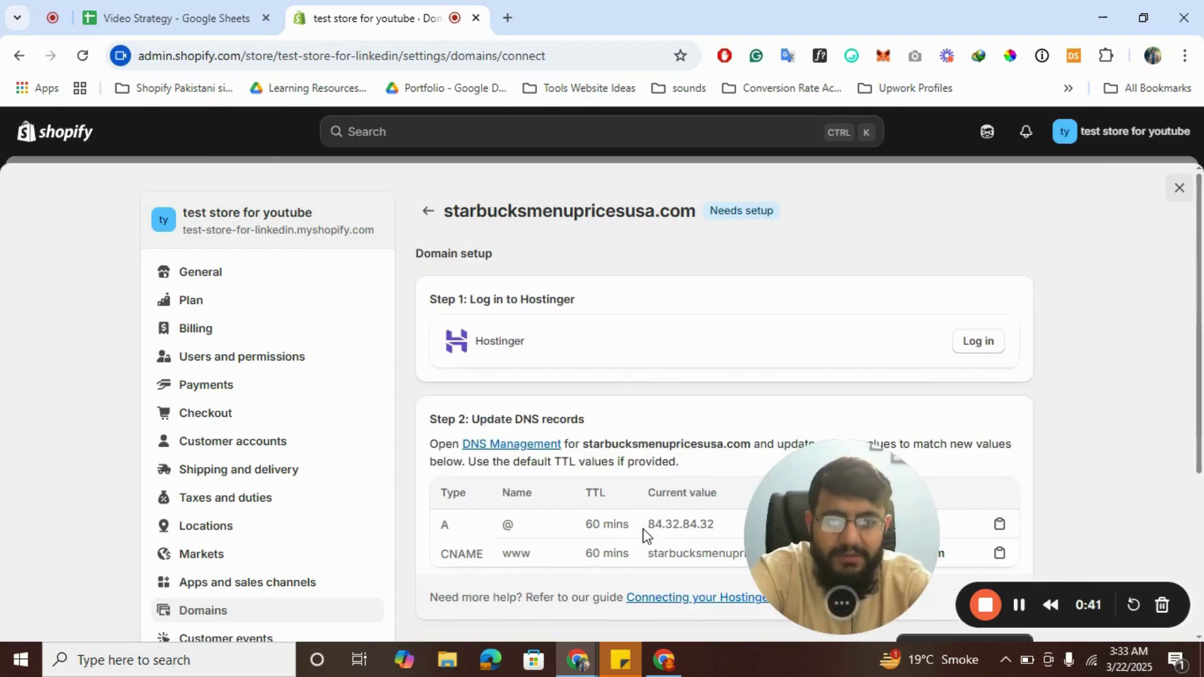
# Review the domain setup instructions and copy the new A record value 23.227.38.65
pyautogui.moveTo(841, 510); pyautogui.dragTo(188, 540)
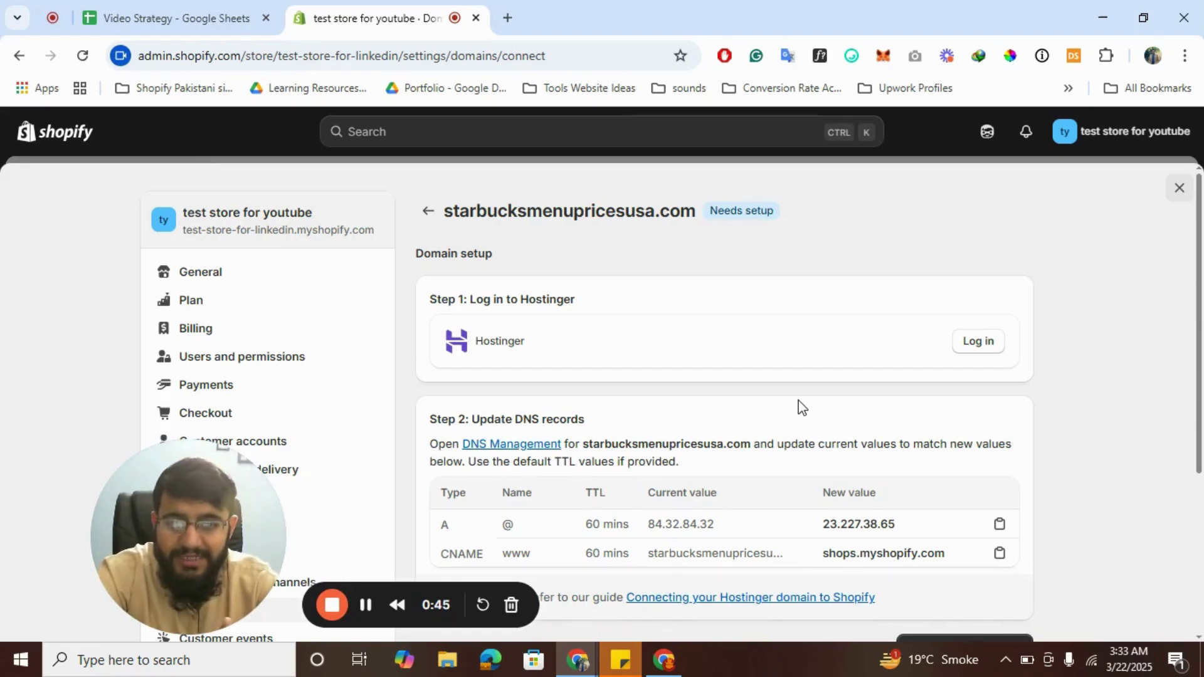
pyautogui.scroll(-1, 800, 406)
pyautogui.scroll(1, 556, 502)
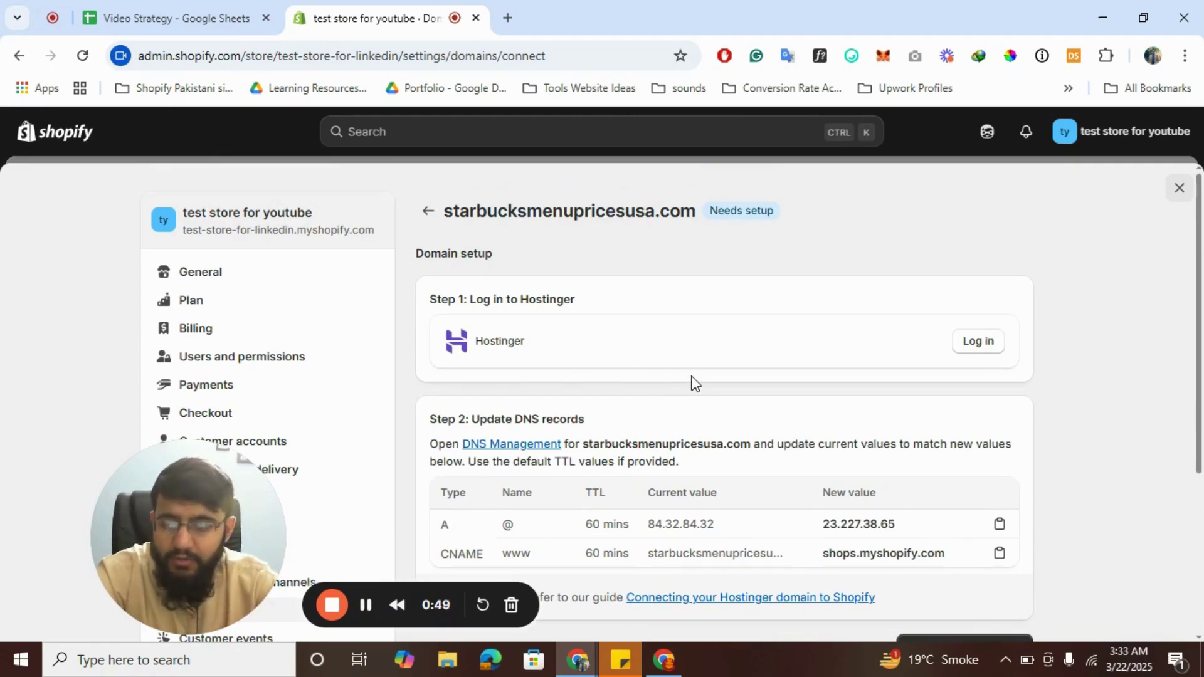
pyautogui.scroll(-1, 627, 426)
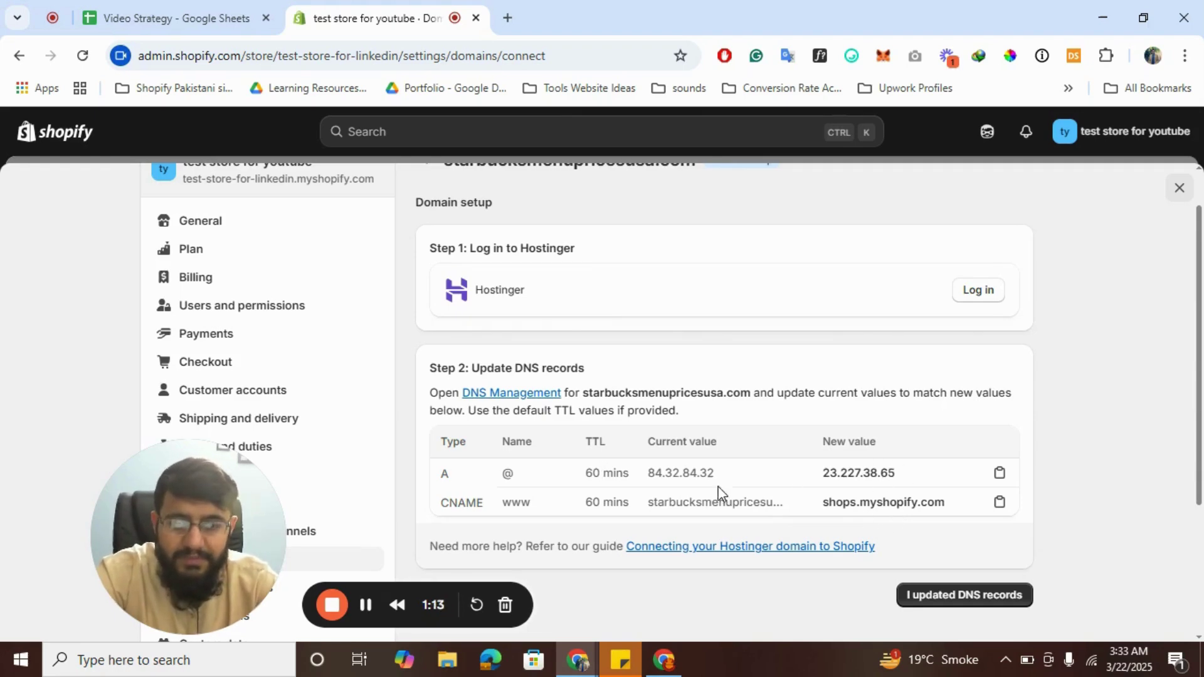
pyautogui.click(1000, 476)
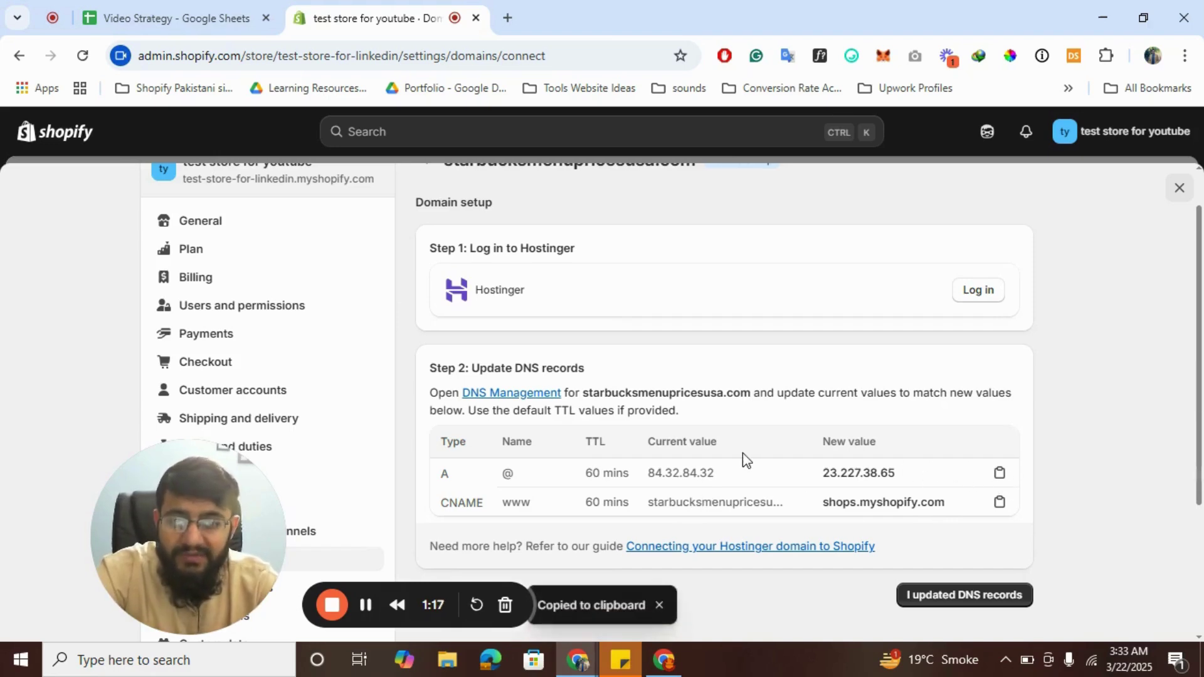
# Switch to Hostinger and open the DNS and nameserver settings for starbucksmenupricesusa.com
pyautogui.click(664, 660)
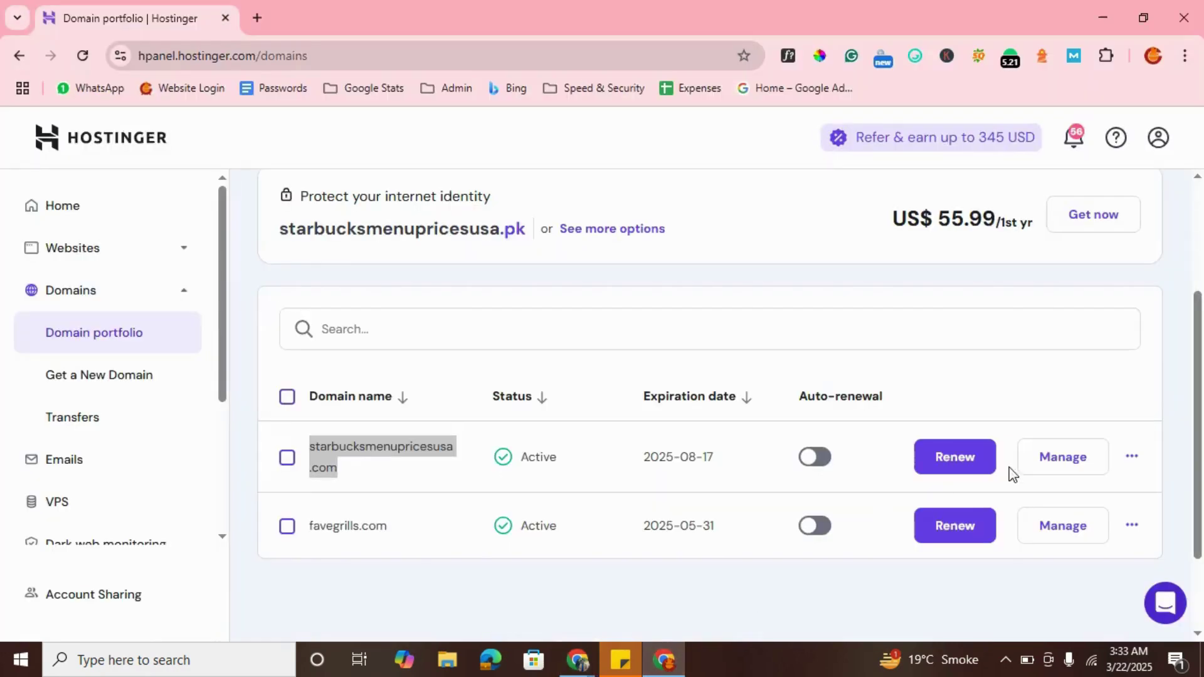
pyautogui.click(1067, 458)
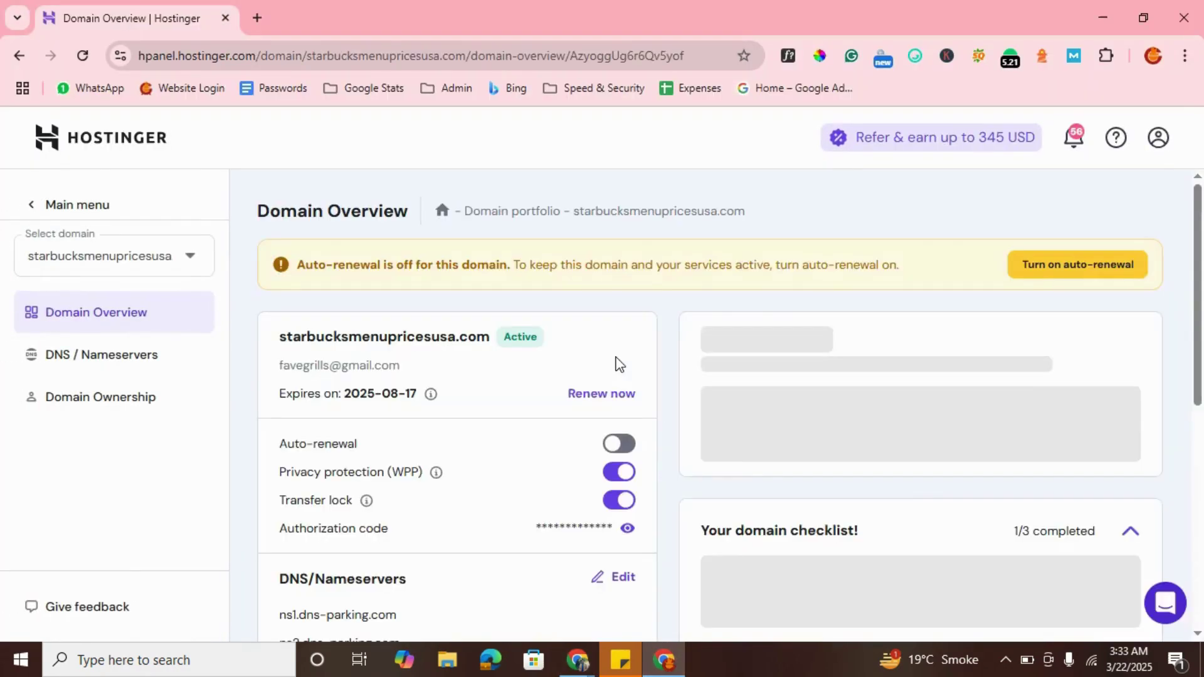
pyautogui.scroll(-2, 620, 364)
pyautogui.scroll(-2, 620, 364)
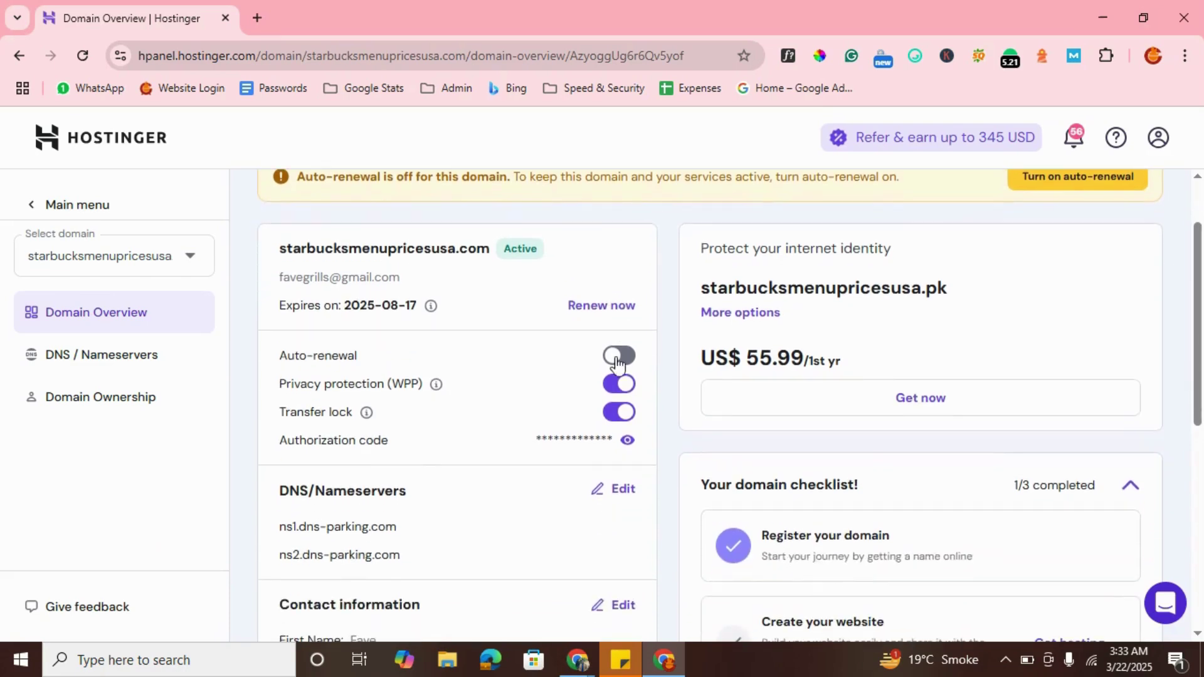
pyautogui.click(623, 491)
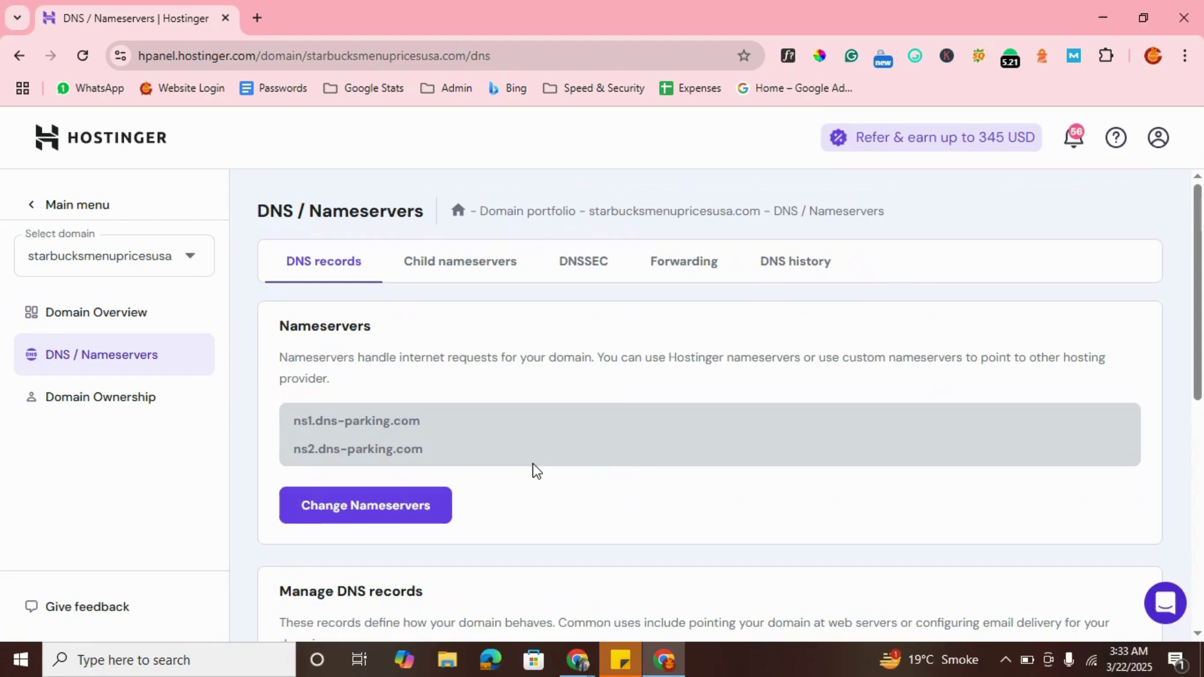
# Look through the domain's existing DNS records to find the A record for @
pyautogui.scroll(-5, 536, 470)
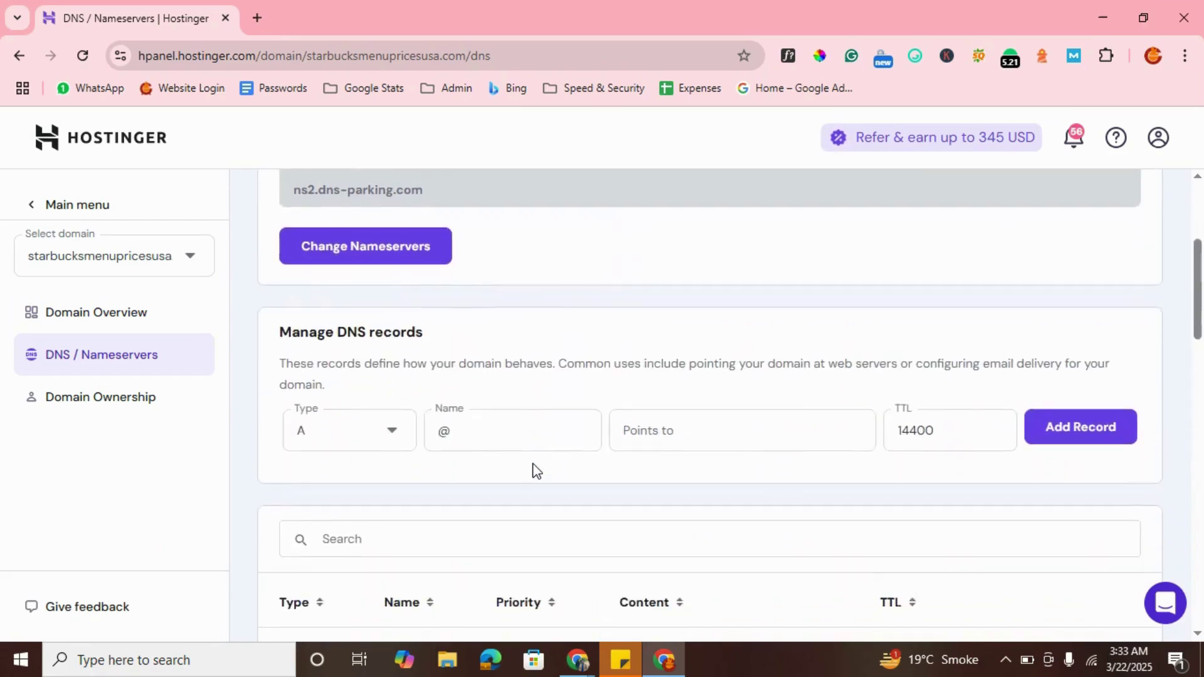
pyautogui.scroll(-1, 536, 470)
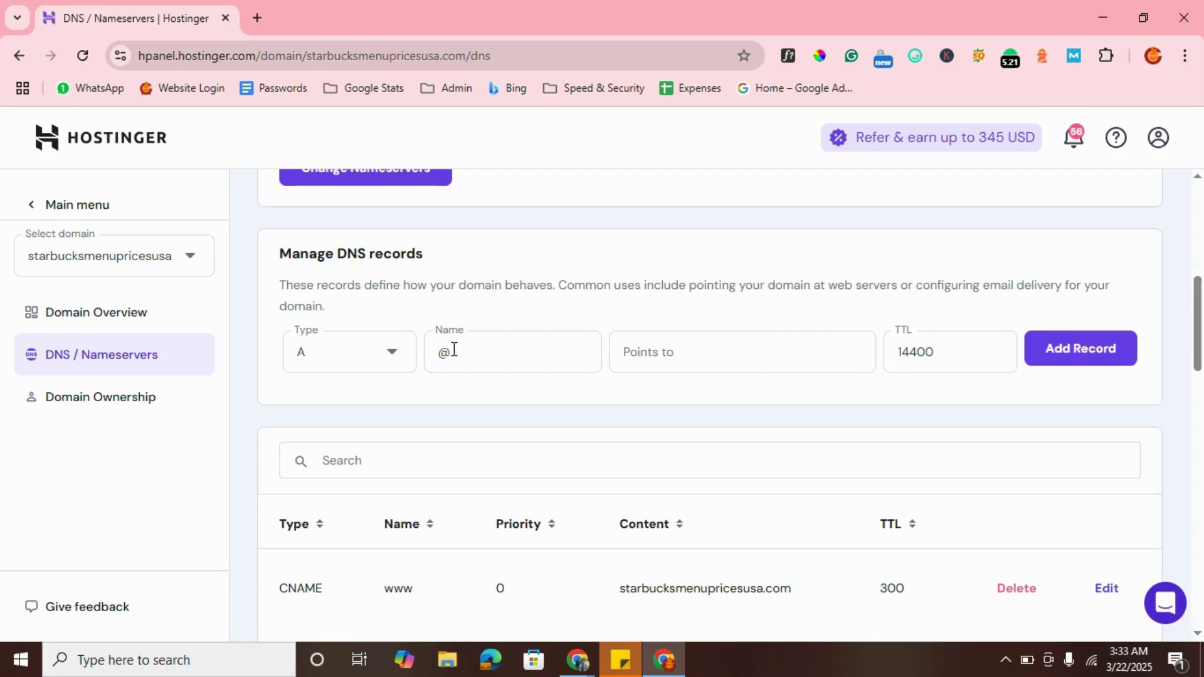
pyautogui.scroll(-3, 454, 349)
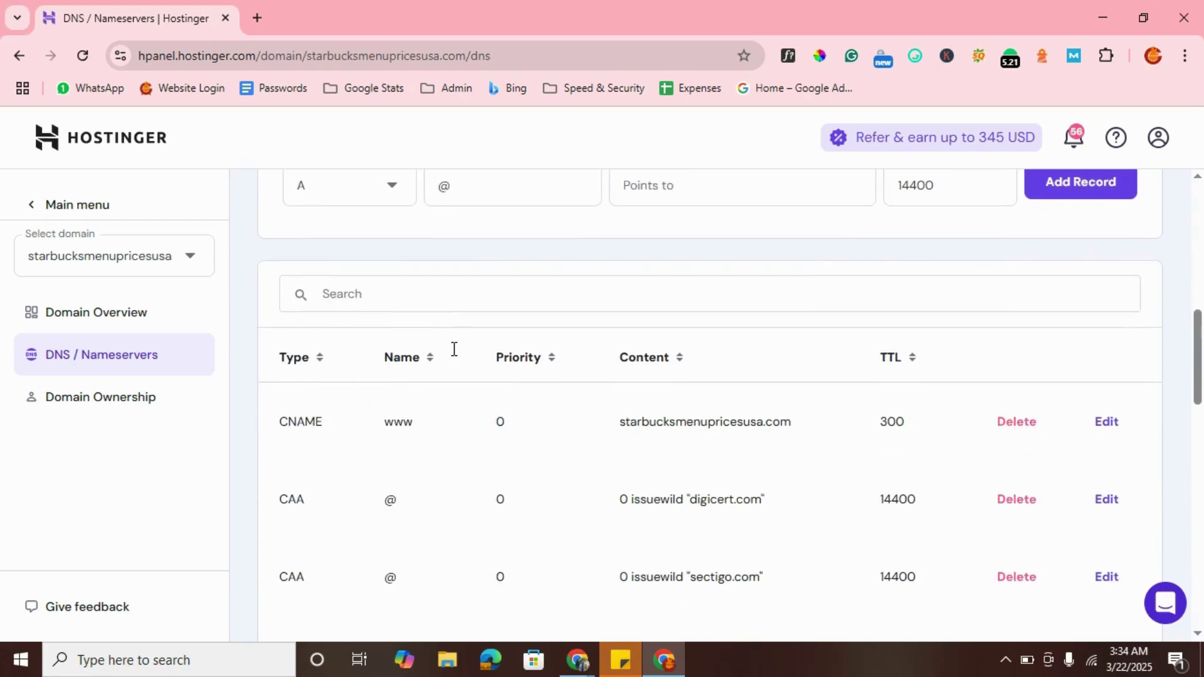
pyautogui.scroll(-3, 452, 352)
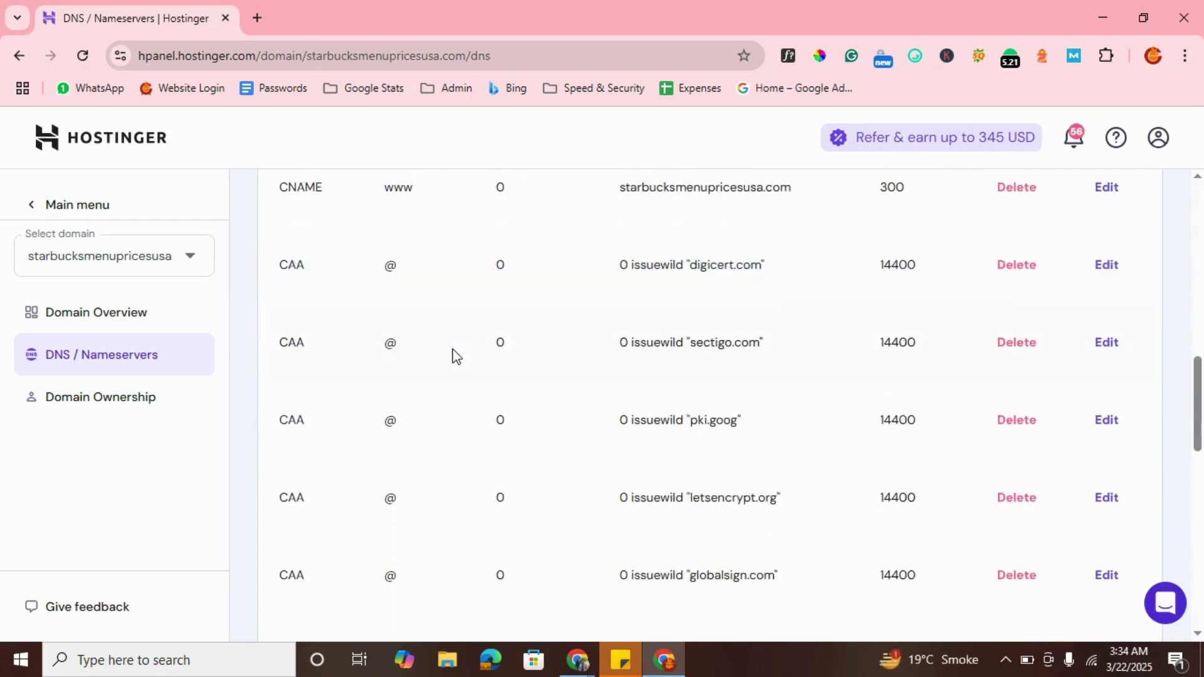
pyautogui.scroll(3, 452, 352)
pyautogui.scroll(-1, 343, 411)
pyautogui.scroll(-9, 343, 411)
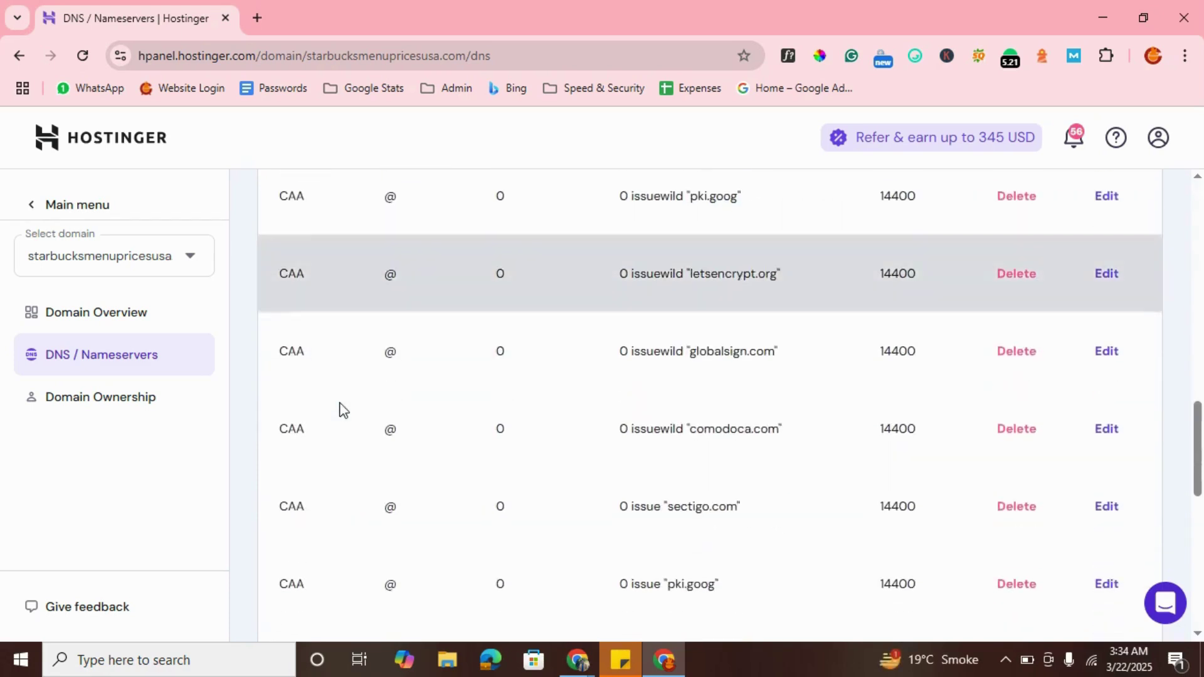
pyautogui.scroll(-3, 343, 410)
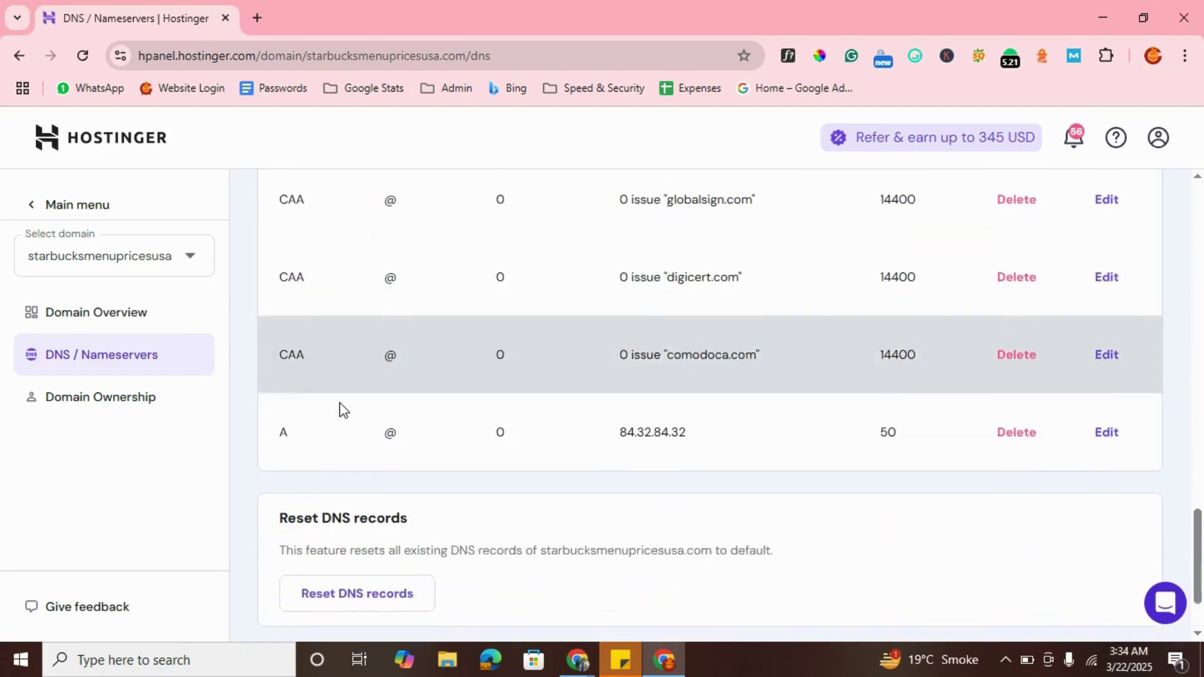
pyautogui.scroll(13, 343, 420)
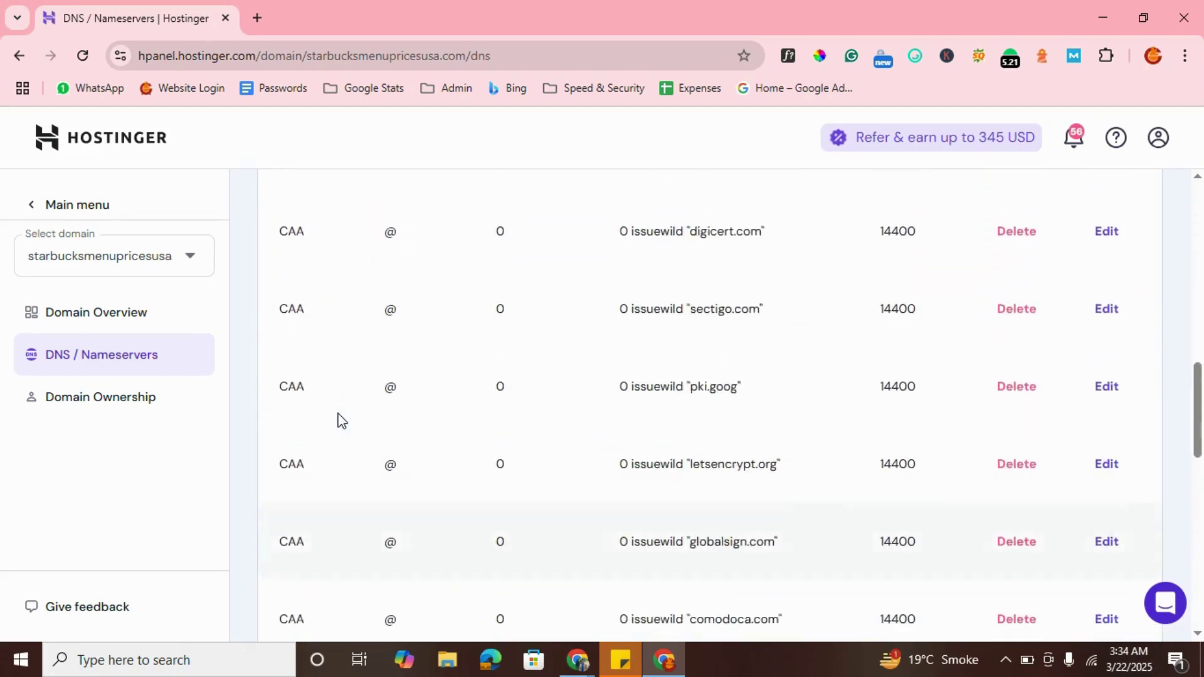
pyautogui.scroll(-13, 318, 439)
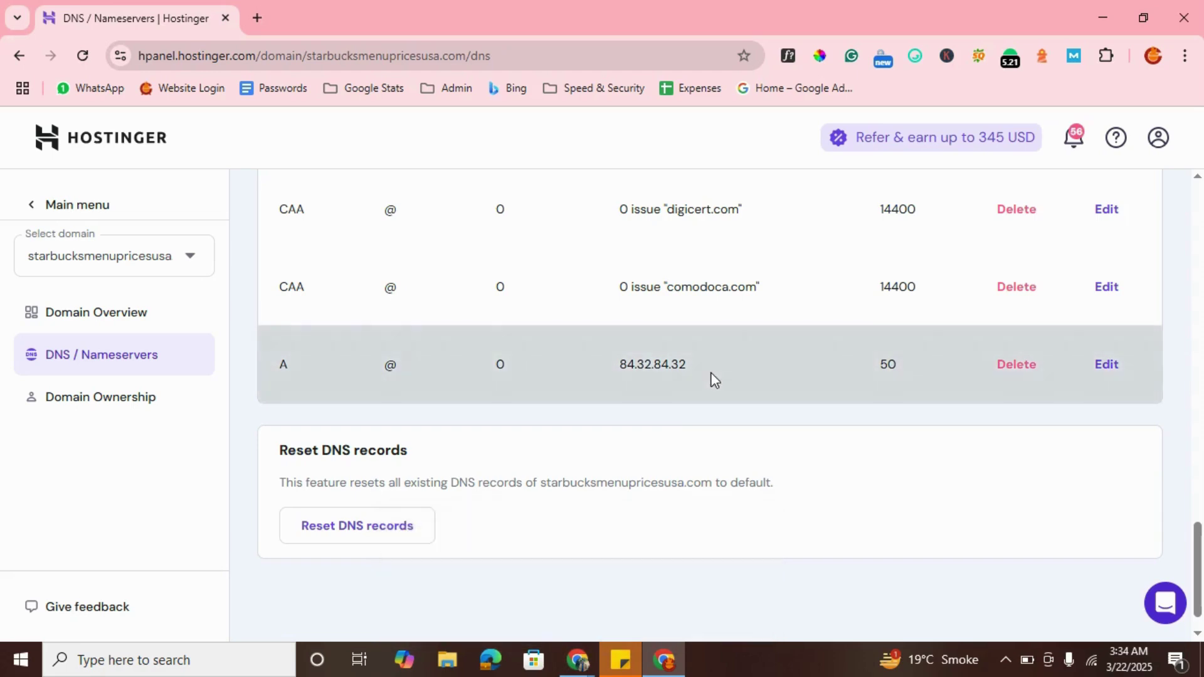
# Copy the new A record value from Shopify and make Hostinger's @ A record point to 23.227.38.65 in its edit form
pyautogui.moveTo(578, 659)
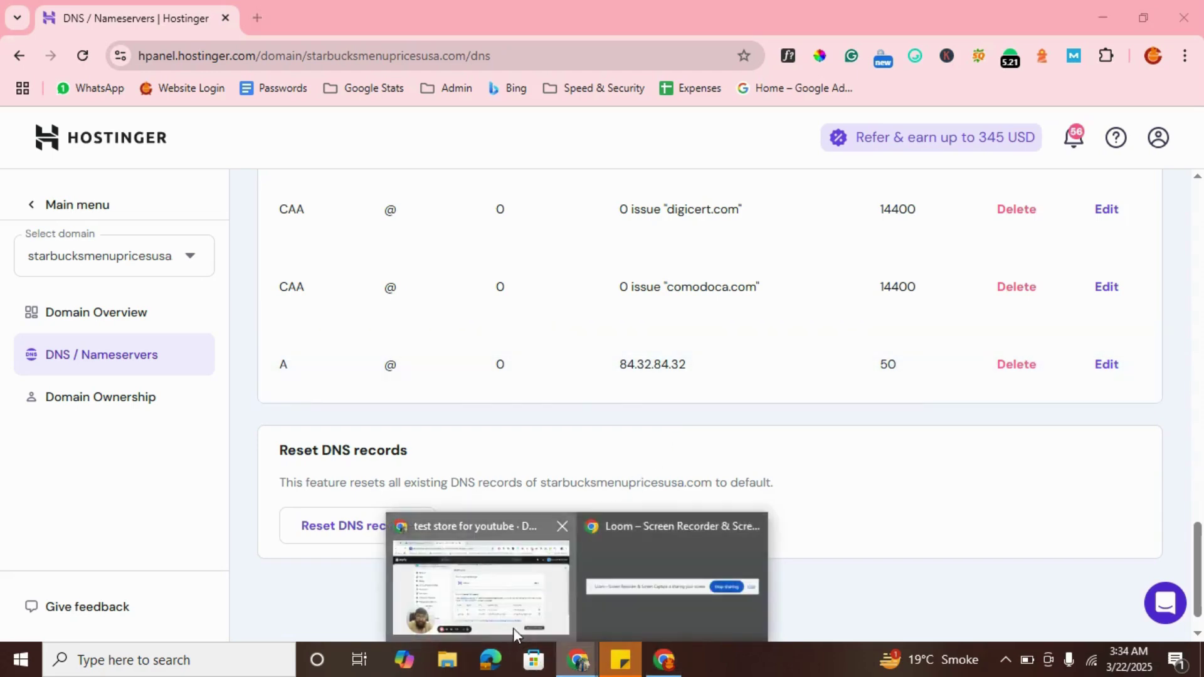
pyautogui.click(513, 627)
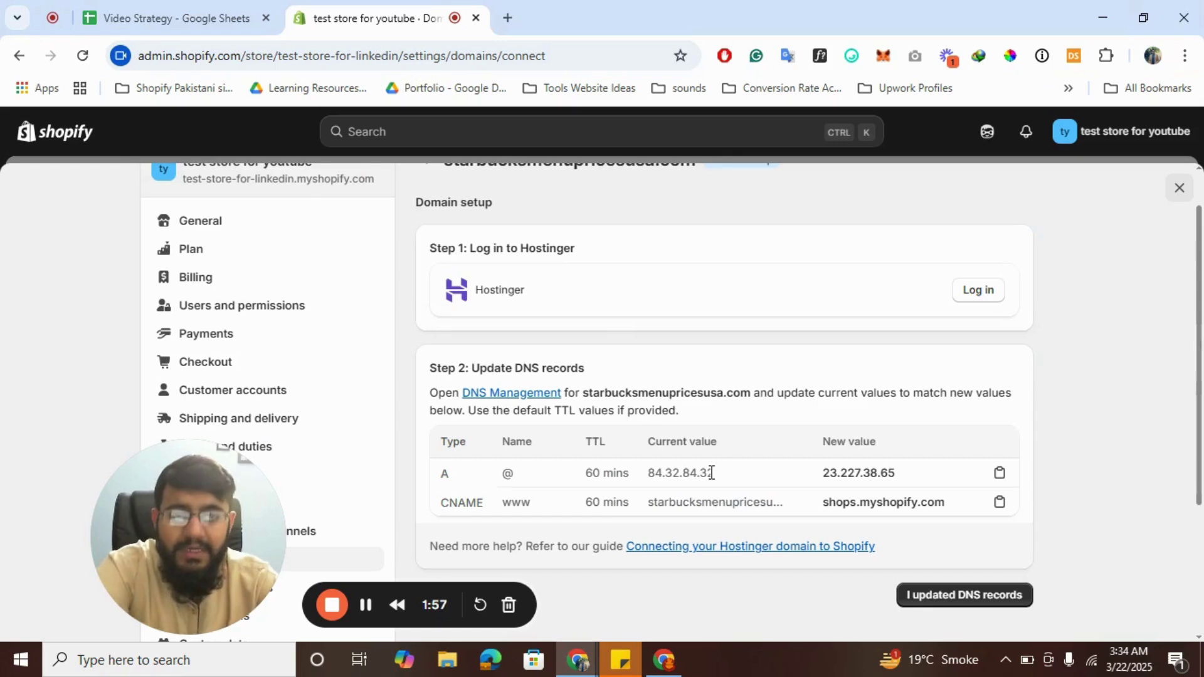
pyautogui.click(1001, 474)
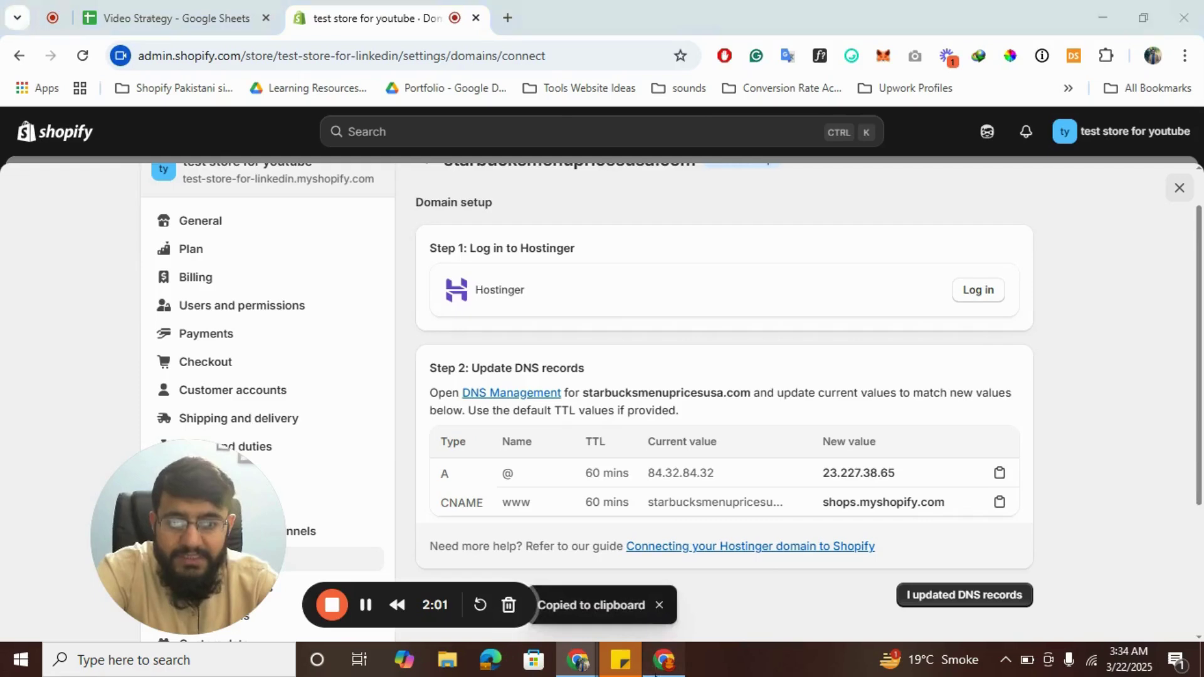
pyautogui.click(663, 660)
pyautogui.click(1108, 367)
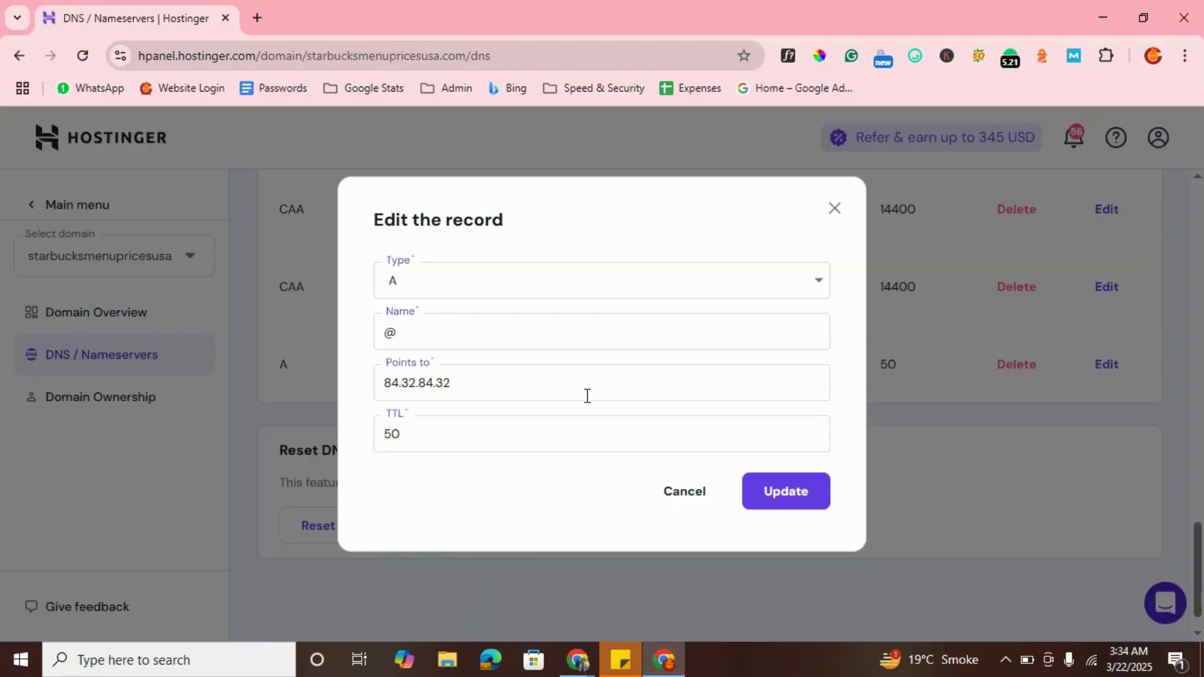
pyautogui.tripleClick(483, 381)
pyautogui.hotkey('ctrl', 'v')
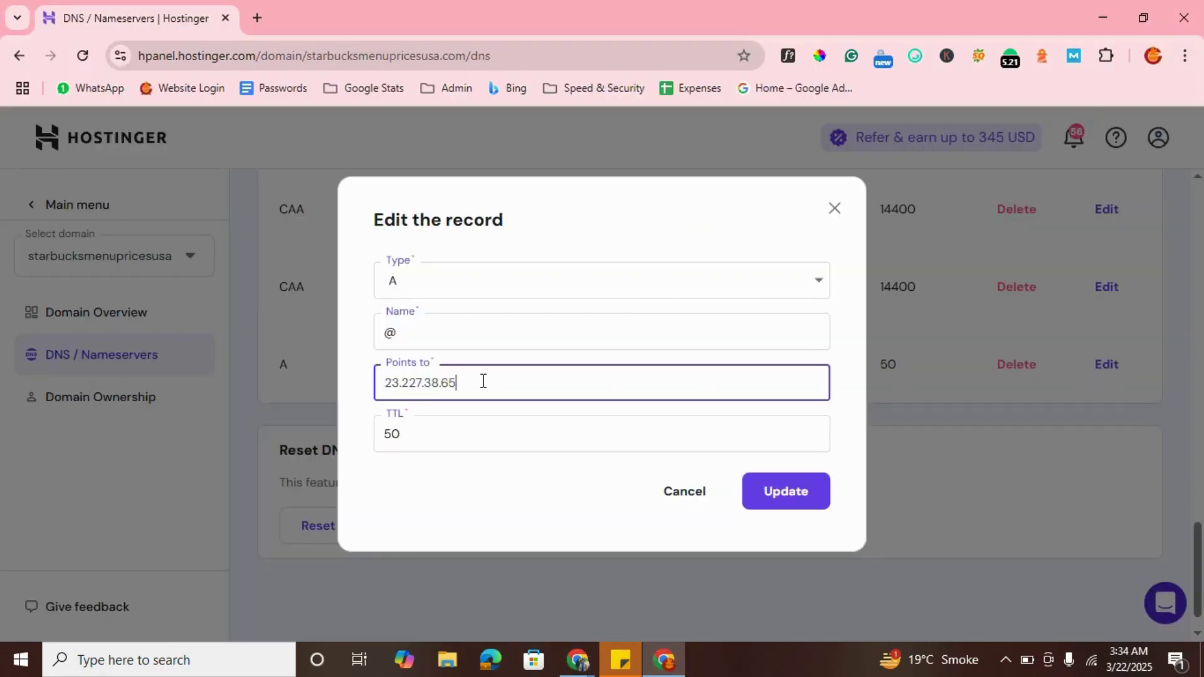
# Set the A record's TTL to 60 in Hostinger, checking the required values against Shopify's DNS instructions
pyautogui.moveTo(577, 659)
pyautogui.click(484, 585)
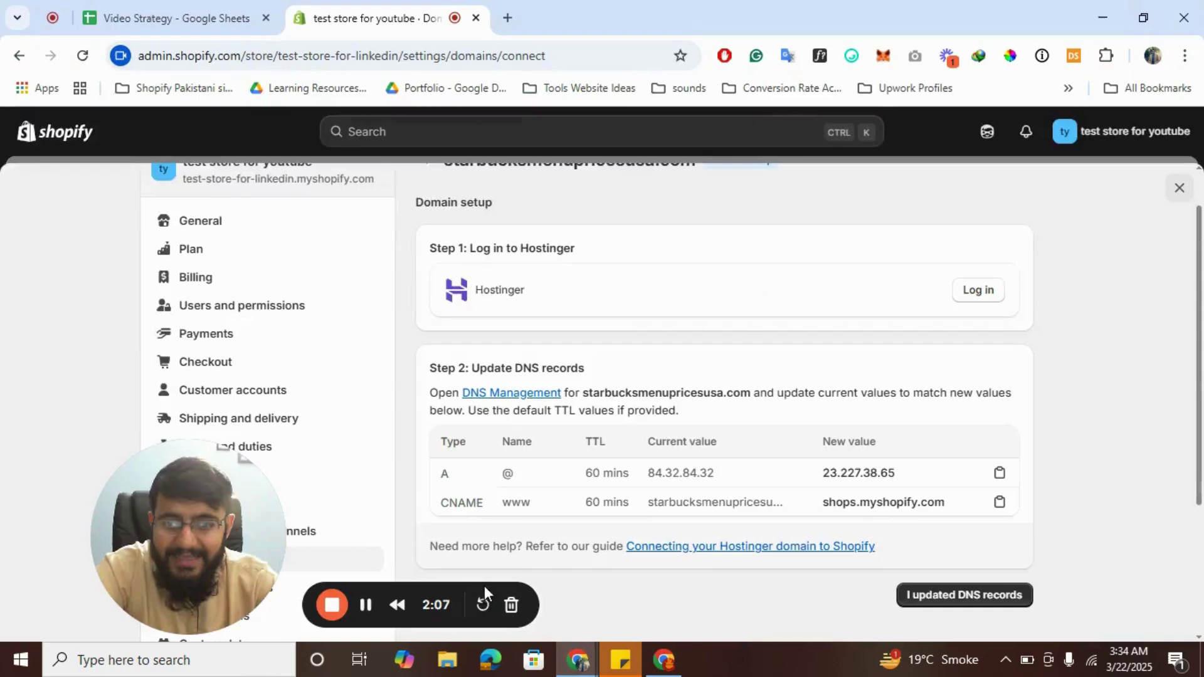
pyautogui.click(663, 660)
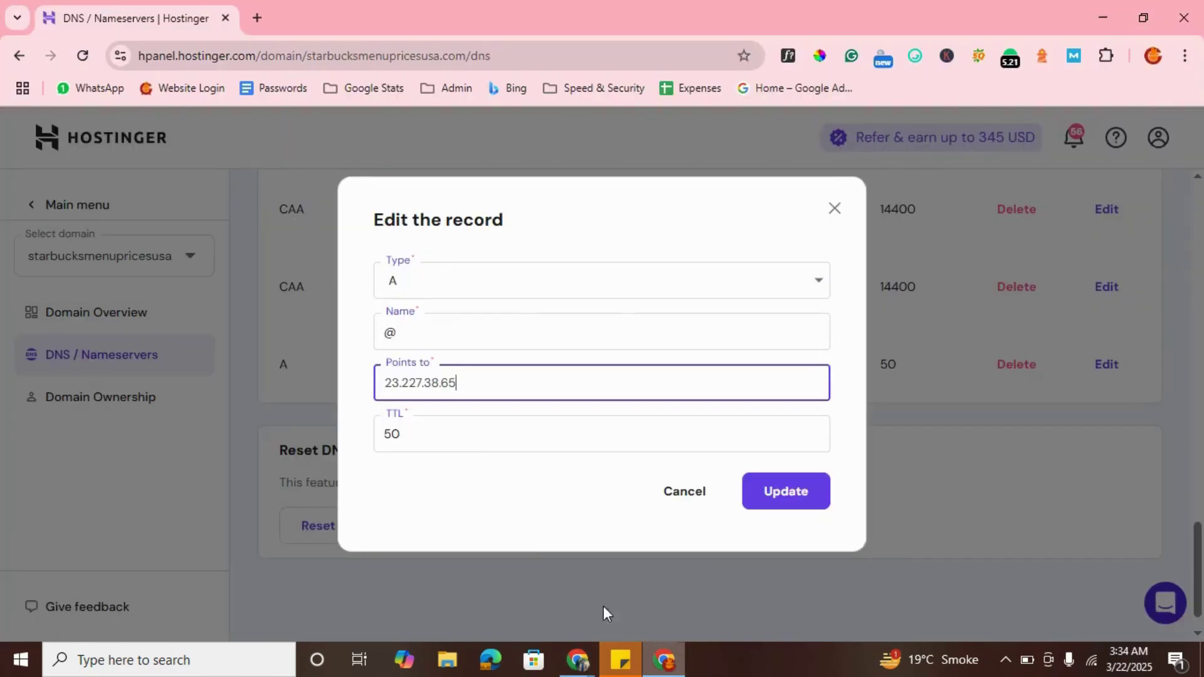
pyautogui.doubleClick(454, 439)
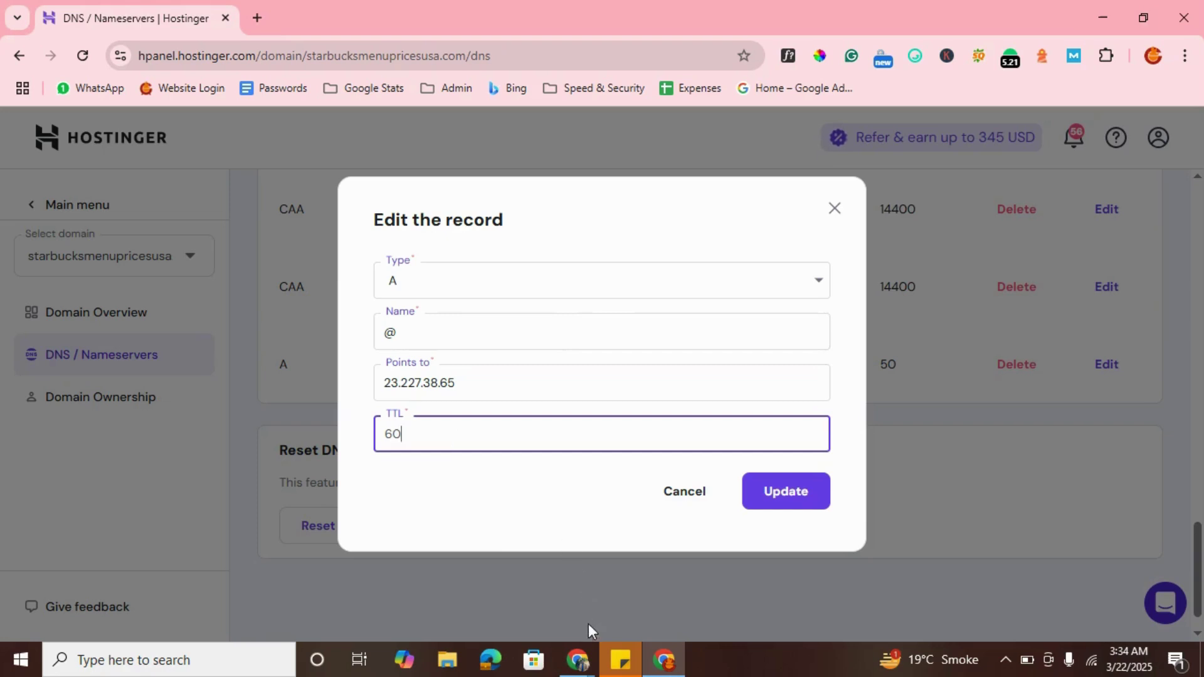
pyautogui.write('60')
pyautogui.click(578, 659)
pyautogui.click(472, 608)
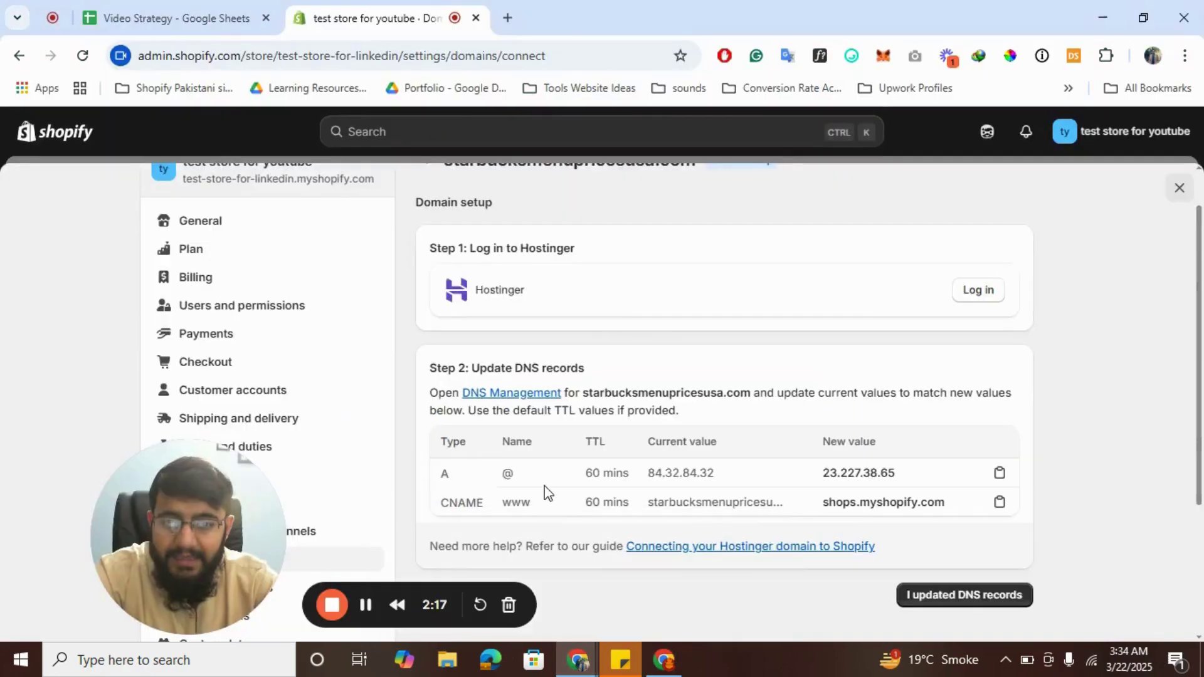
pyautogui.hotkey('alt', 'Tab')
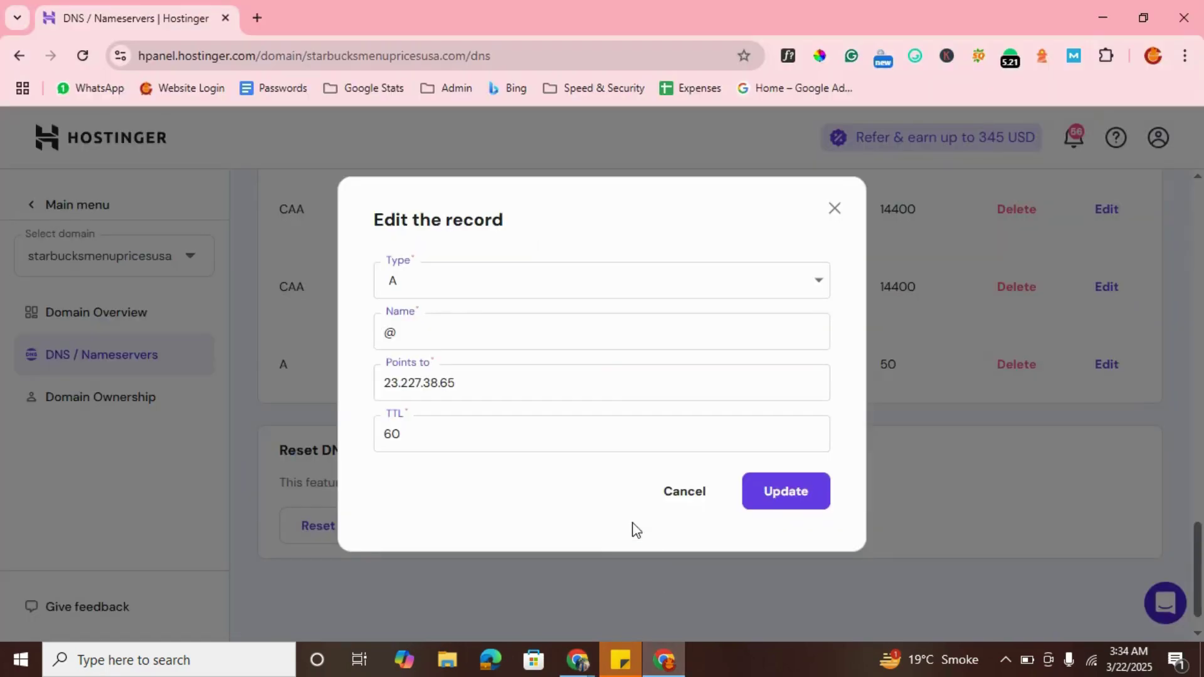
# Save the edited @ A record in Hostinger and check the remaining required DNS values in Shopify's domain setup
pyautogui.click(777, 496)
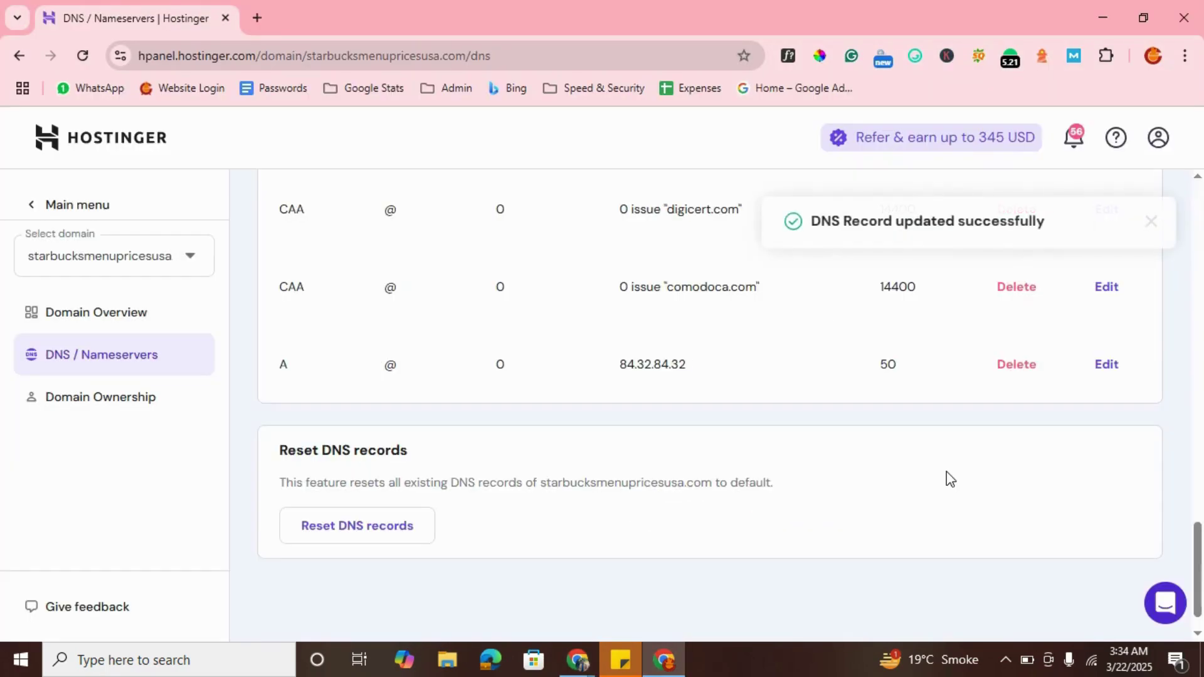
pyautogui.click(499, 574)
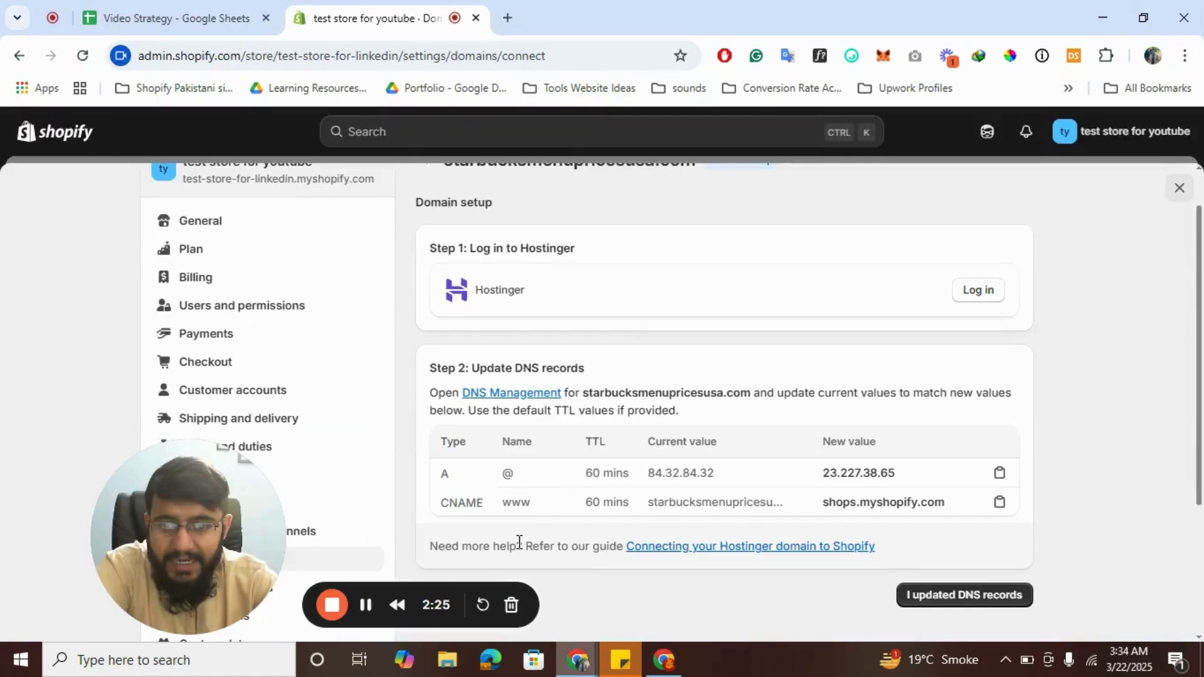
pyautogui.scroll(-1, 592, 398)
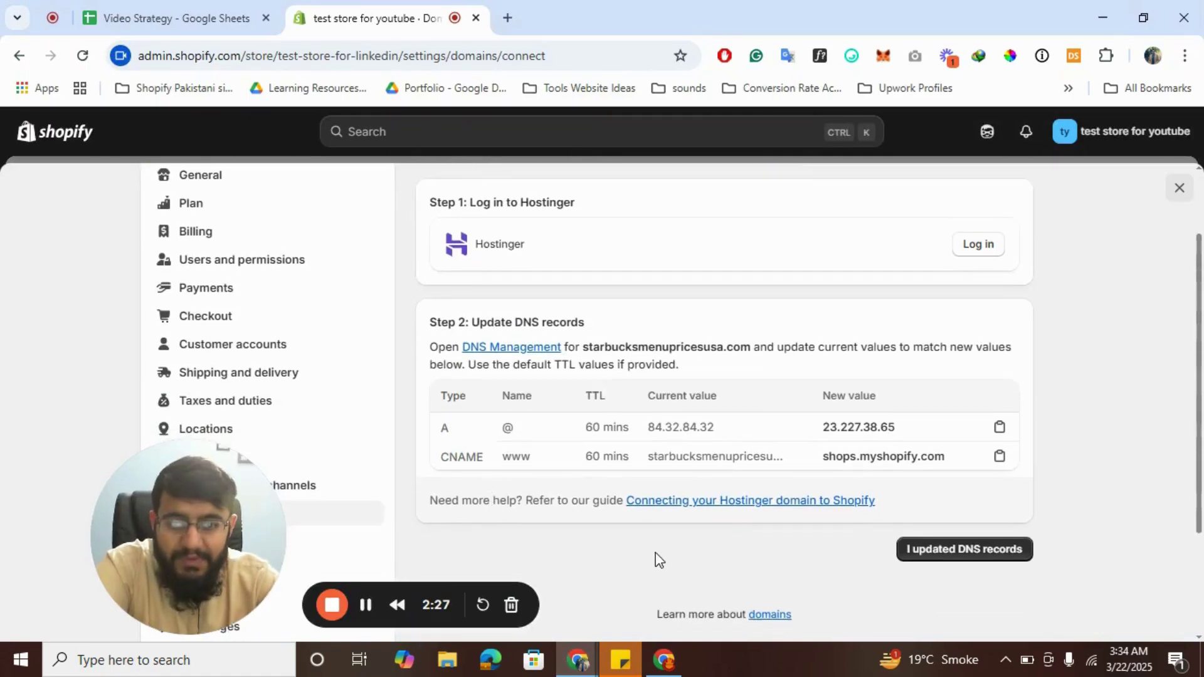
# Locate the www CNAME record in Hostinger, copy its new value shops.myshopify.com from Shopify, and return to Hostinger
pyautogui.click(663, 659)
pyautogui.scroll(5, 676, 455)
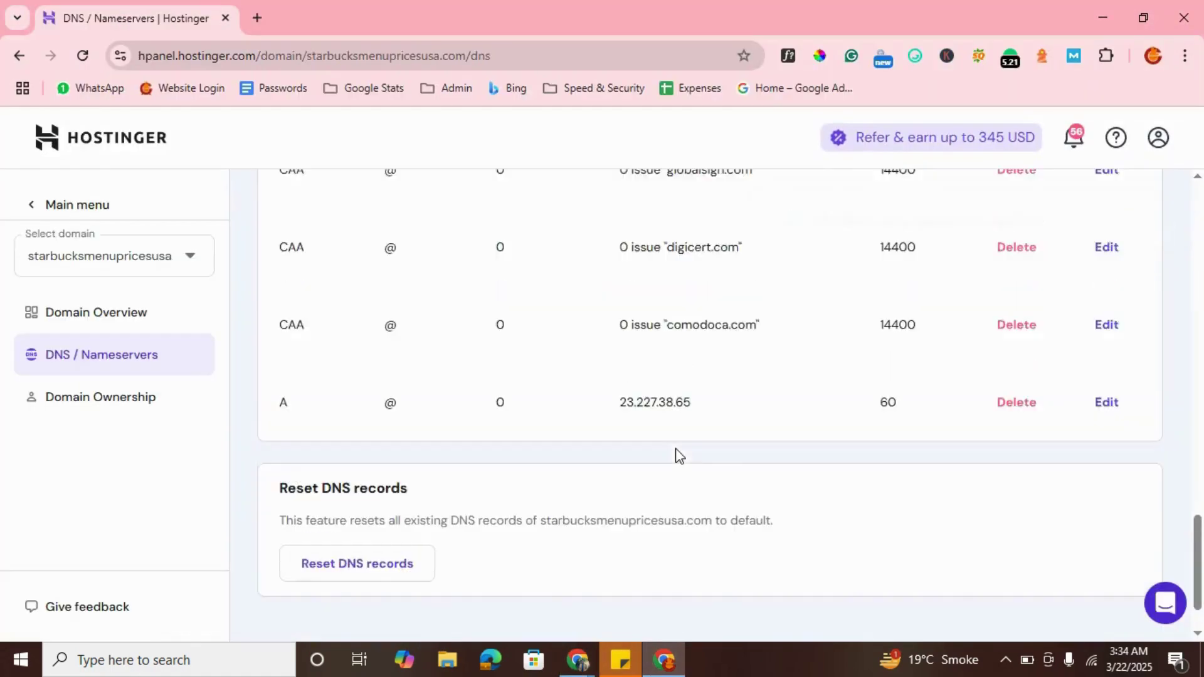
pyautogui.scroll(5, 675, 453)
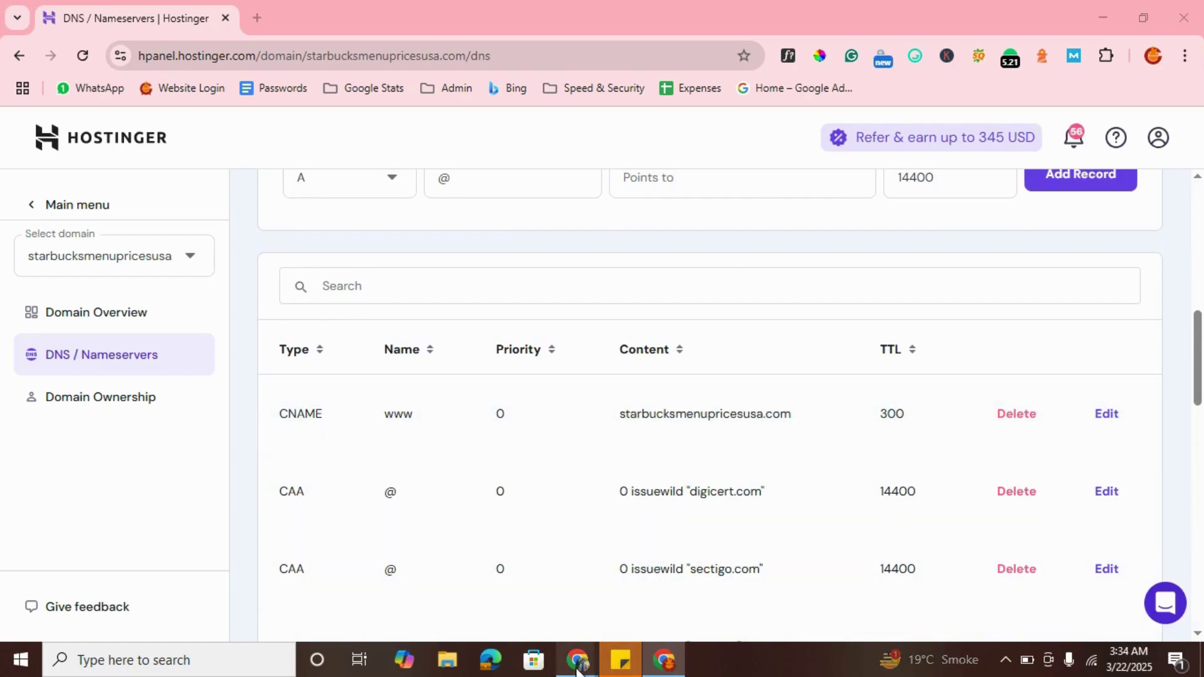
pyautogui.moveTo(577, 660)
pyautogui.click(470, 580)
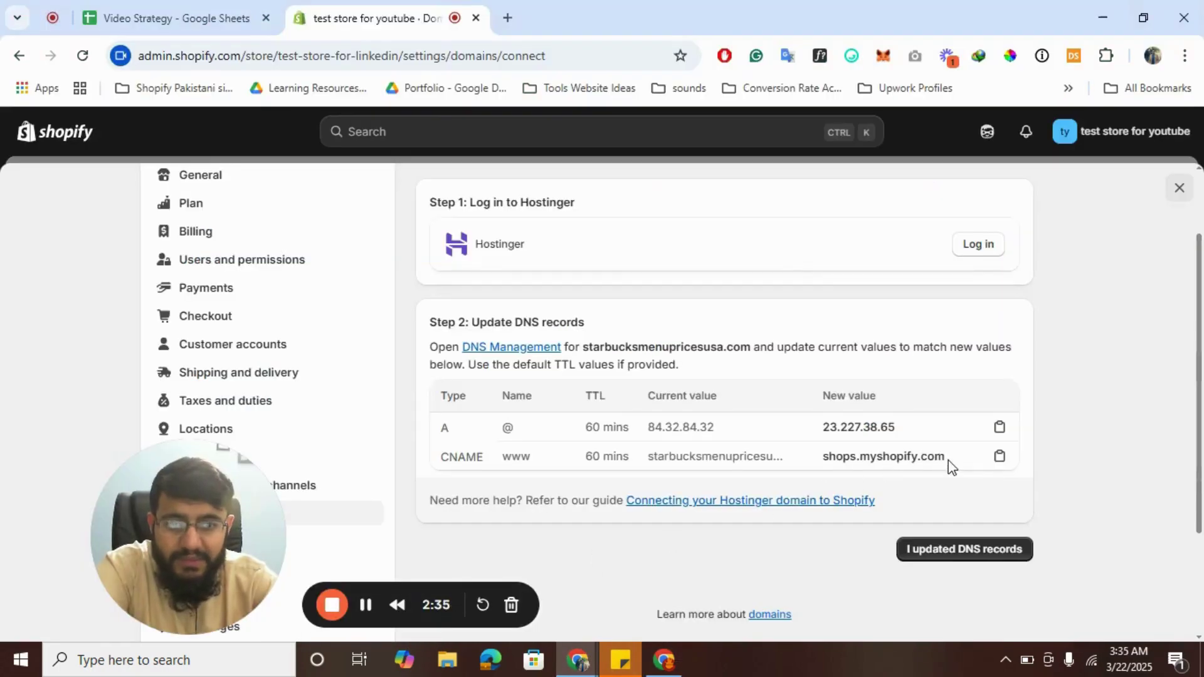
pyautogui.click(1001, 463)
pyautogui.click(664, 660)
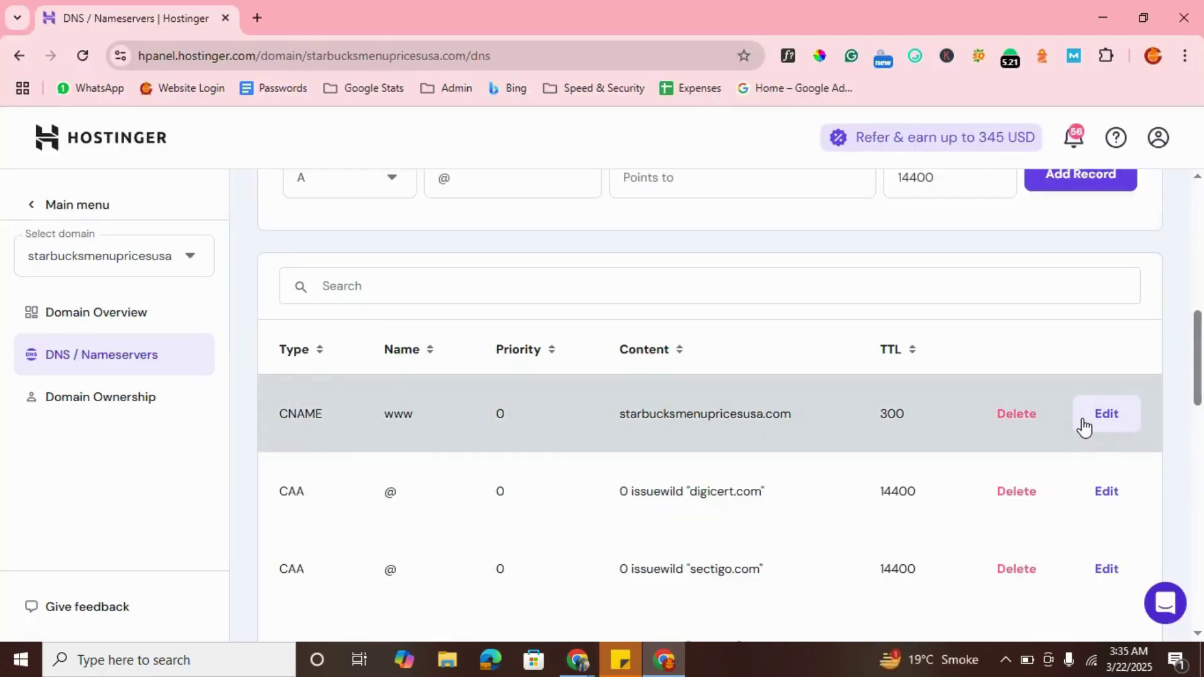
# Edit the www CNAME record to a TTL of 60 and the target shops.myshopify.com, and save it
pyautogui.click(1107, 429)
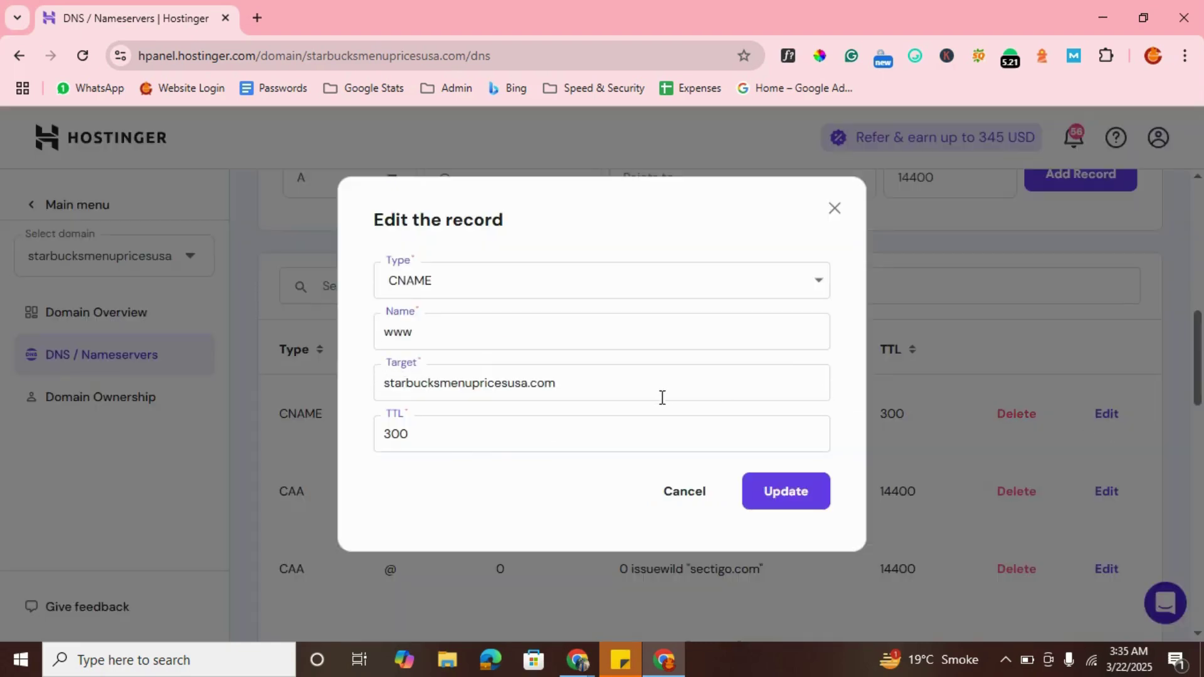
pyautogui.click(445, 443)
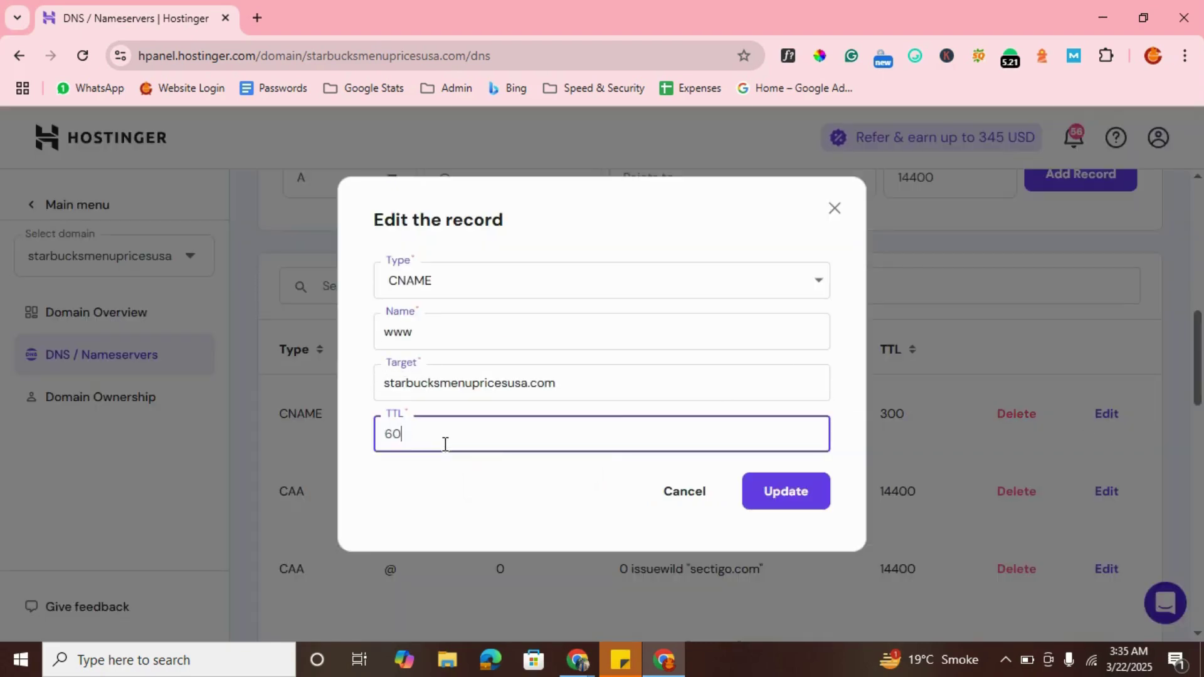
pyautogui.doubleClick(524, 398)
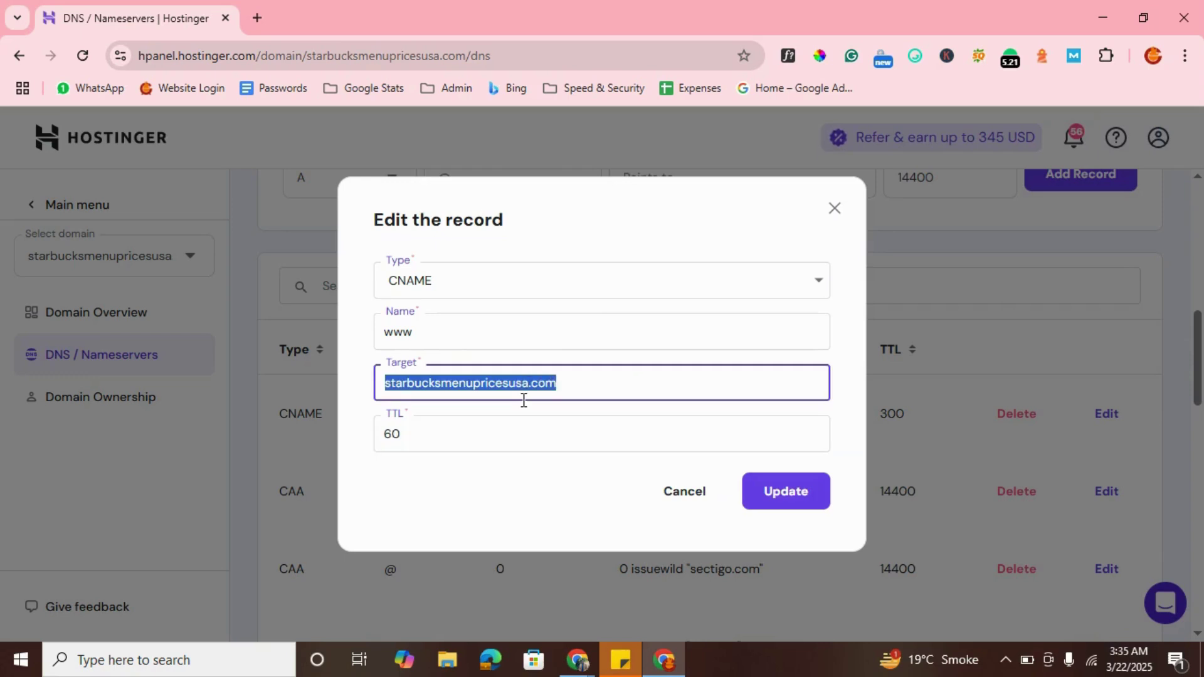
pyautogui.hotkey('ctrl', 'v')
pyautogui.click(799, 498)
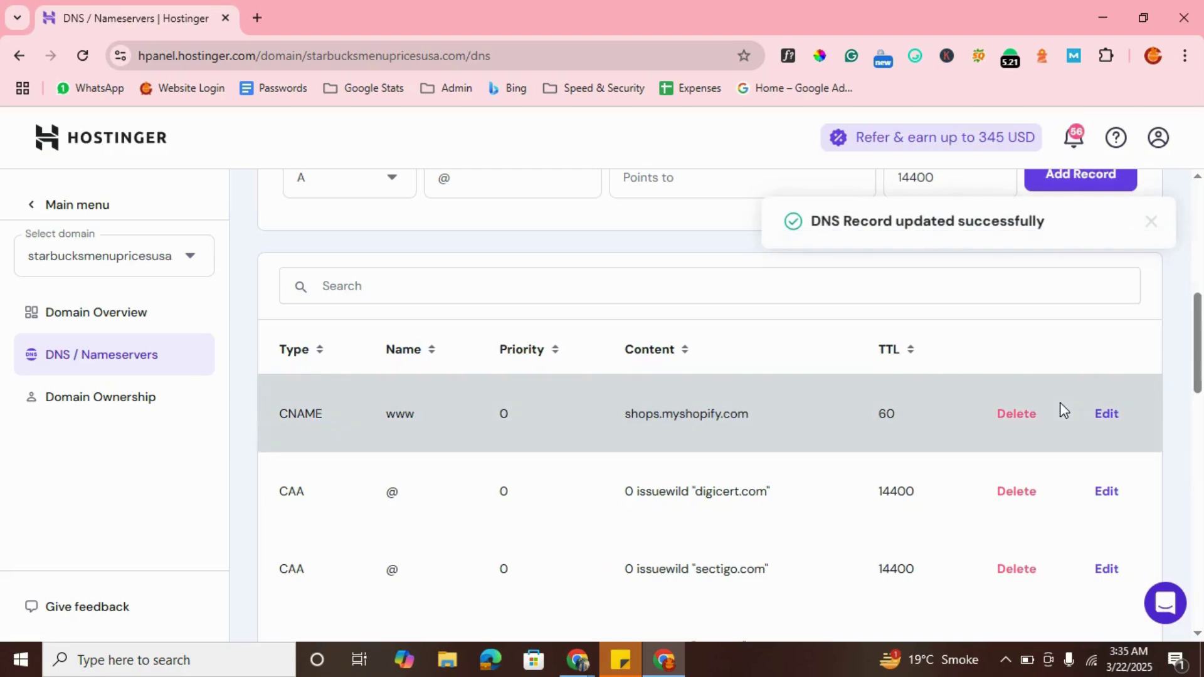
# Review the updated records in Hostinger, and confirm in Shopify that the DNS records have been updated
pyautogui.scroll(-15, 1060, 404)
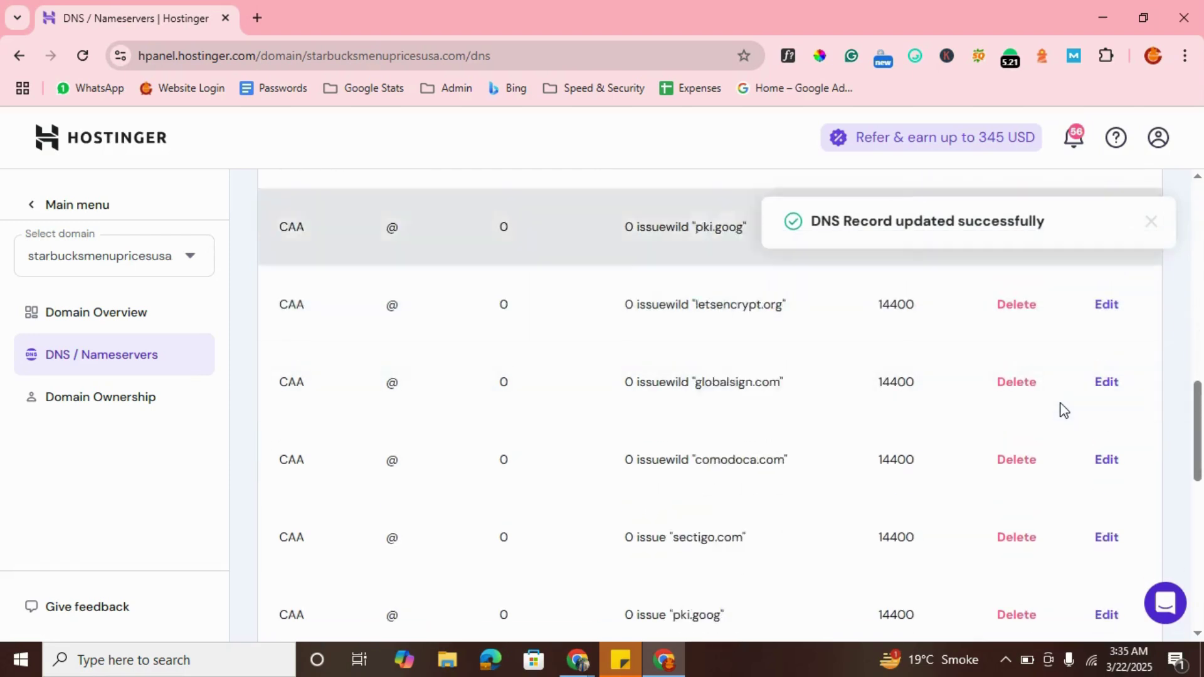
pyautogui.scroll(-3, 1064, 410)
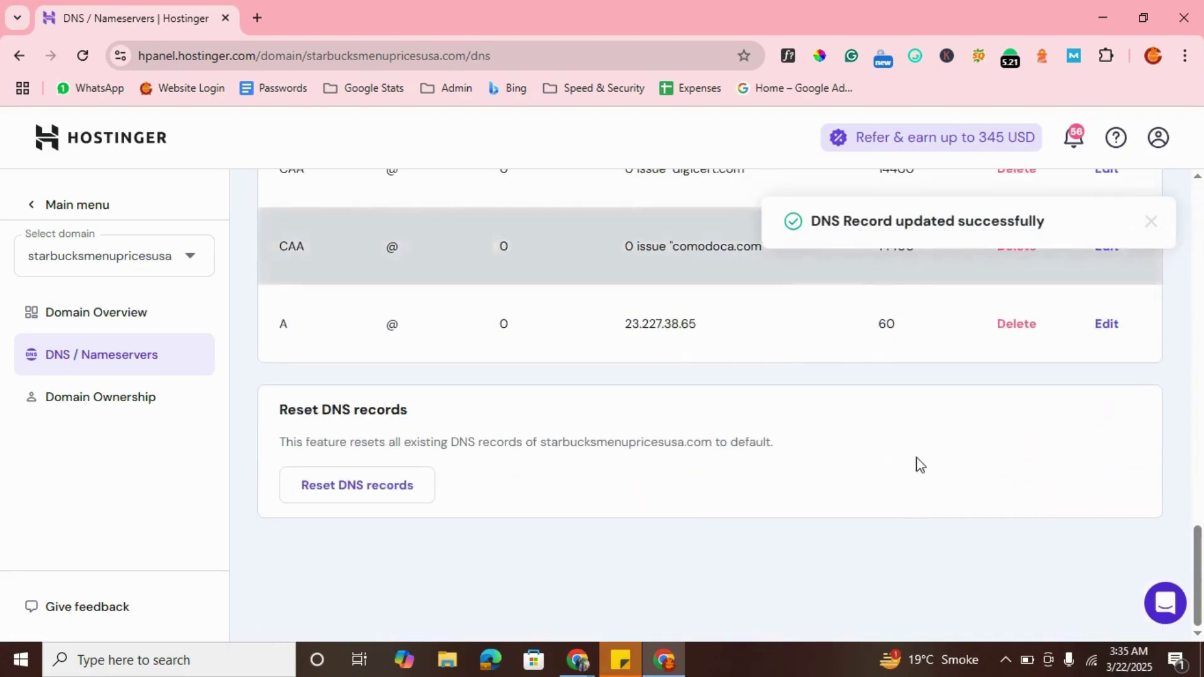
pyautogui.click(577, 659)
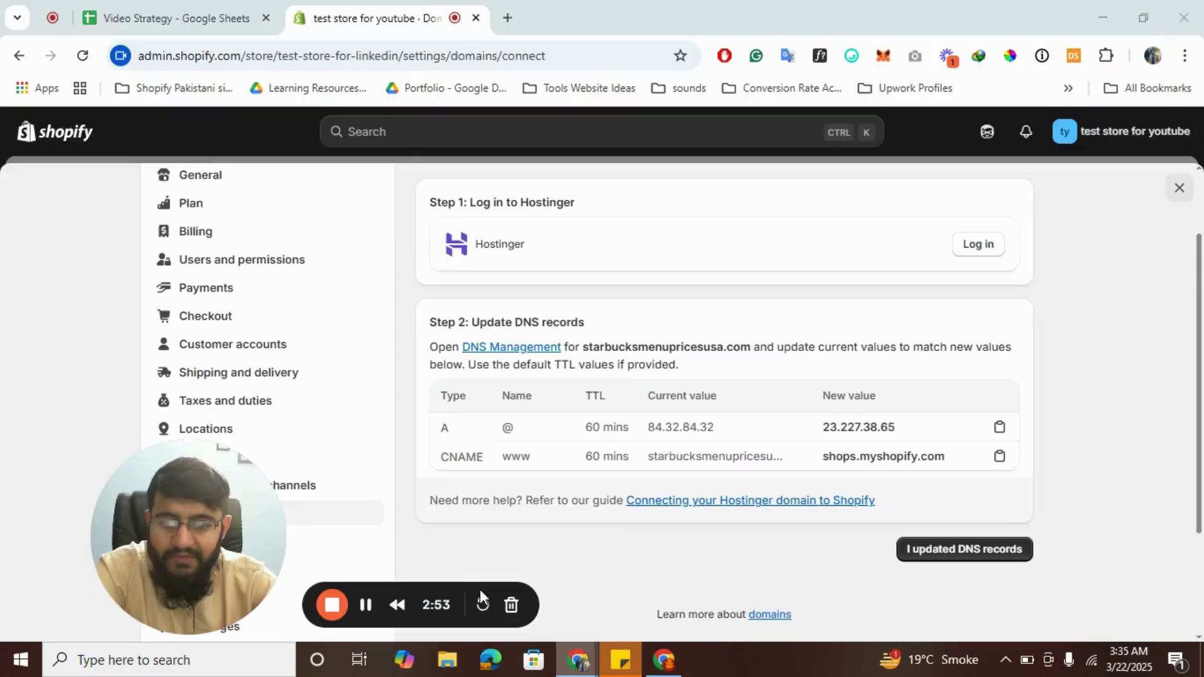
pyautogui.click(955, 554)
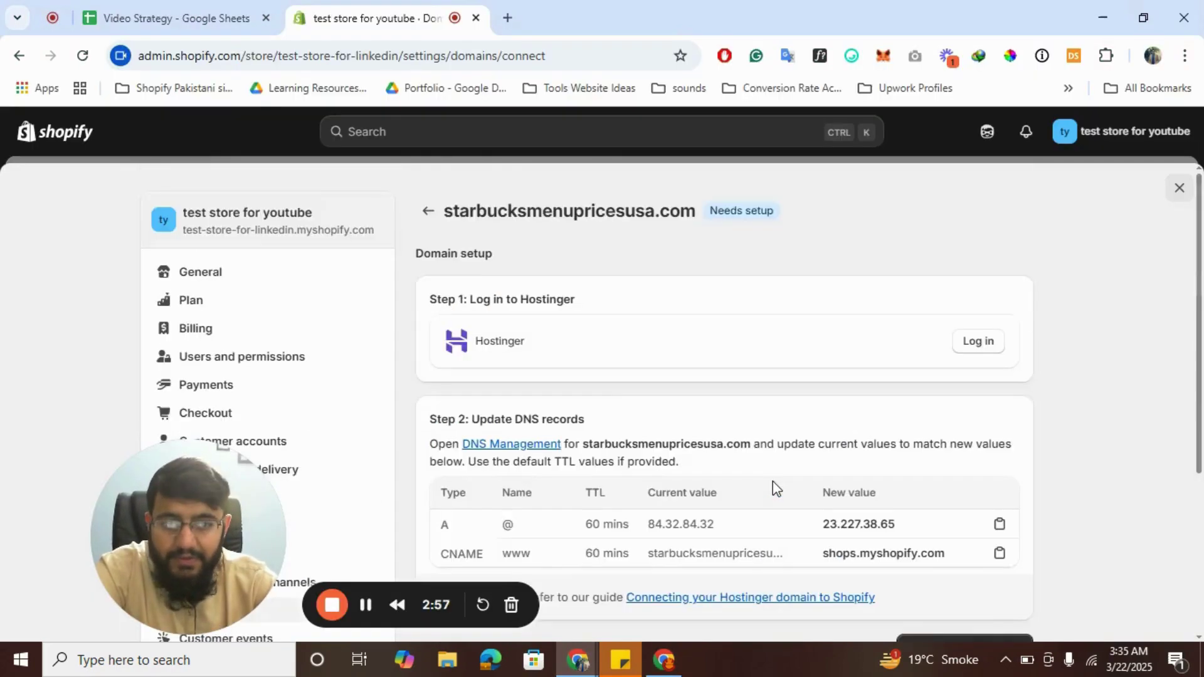
pyautogui.scroll(-4, 773, 481)
pyautogui.click(988, 393)
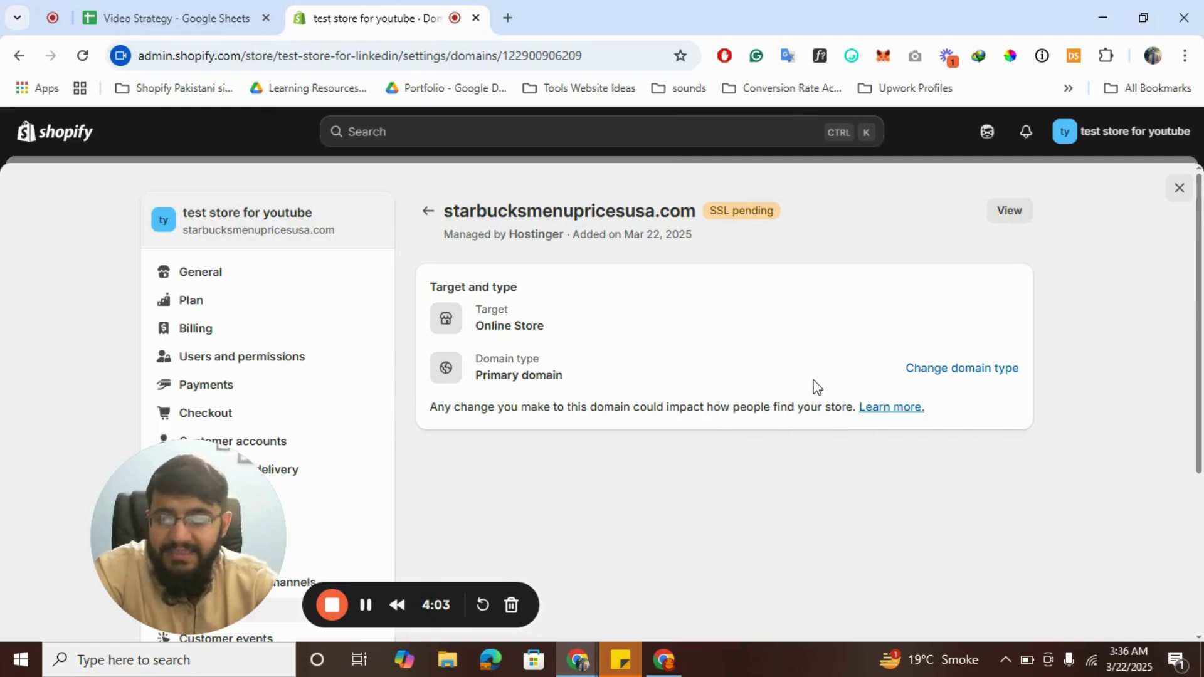
# Reopen the details of starbucksmenupricesusa.com from the domain list and test the domain in a new browser tab, closing it after checking
pyautogui.click(427, 212)
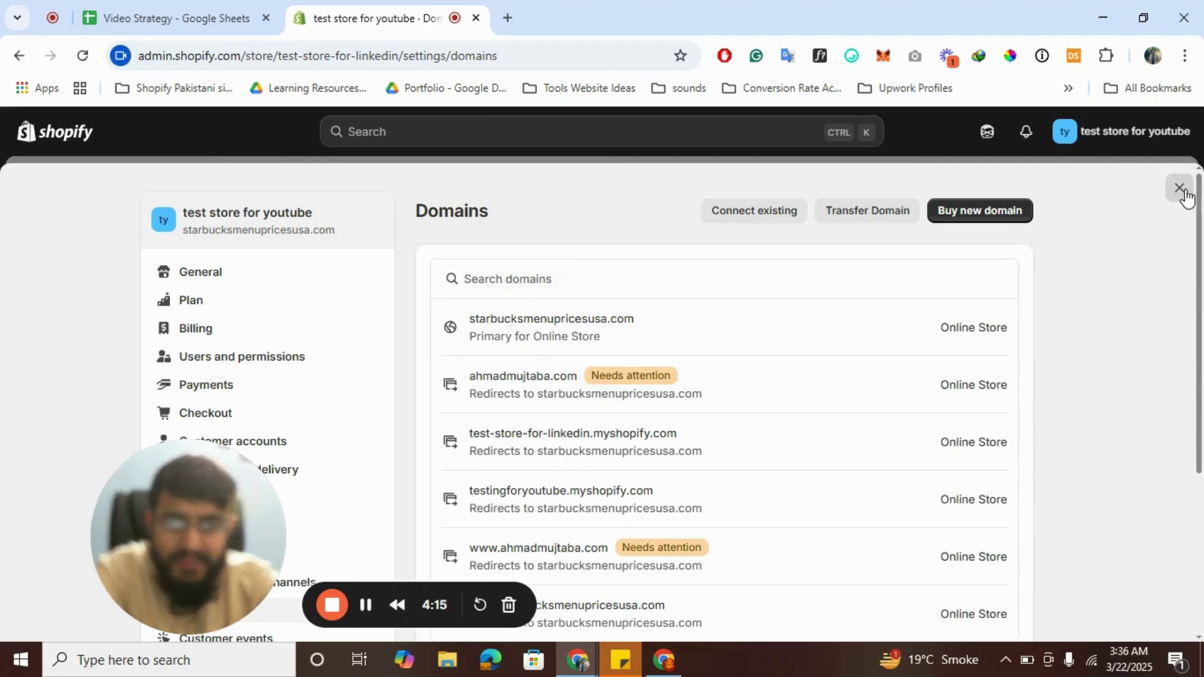
pyautogui.click(649, 328)
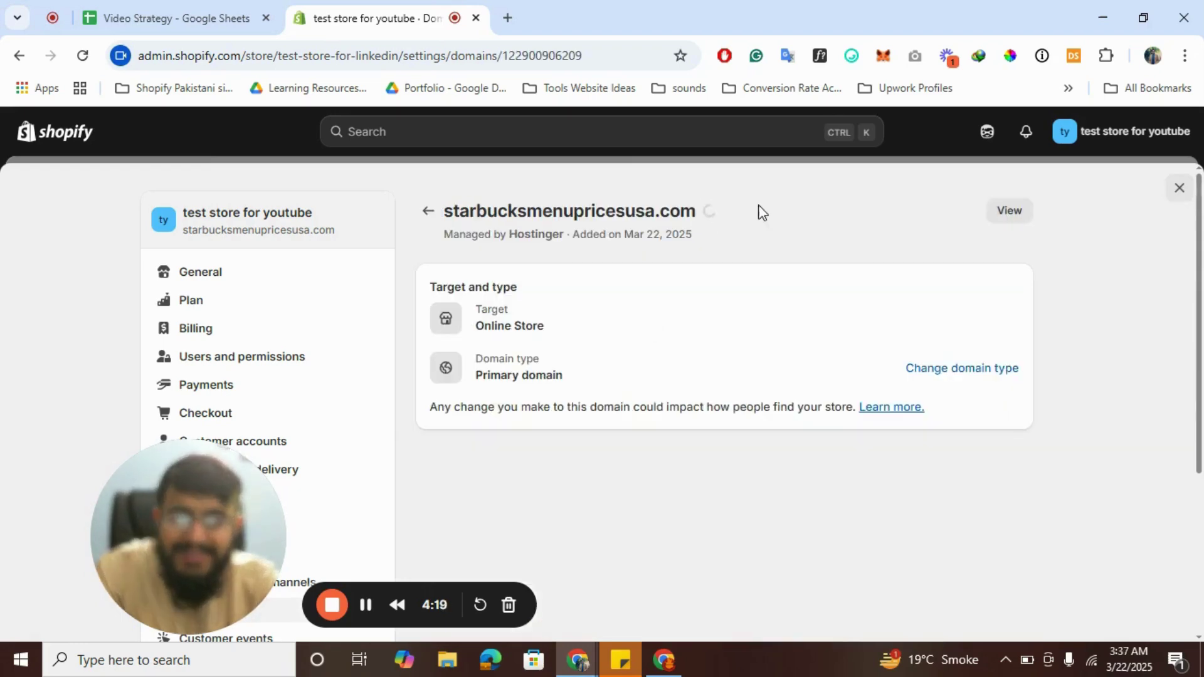
pyautogui.moveTo(444, 211); pyautogui.dragTo(702, 210)
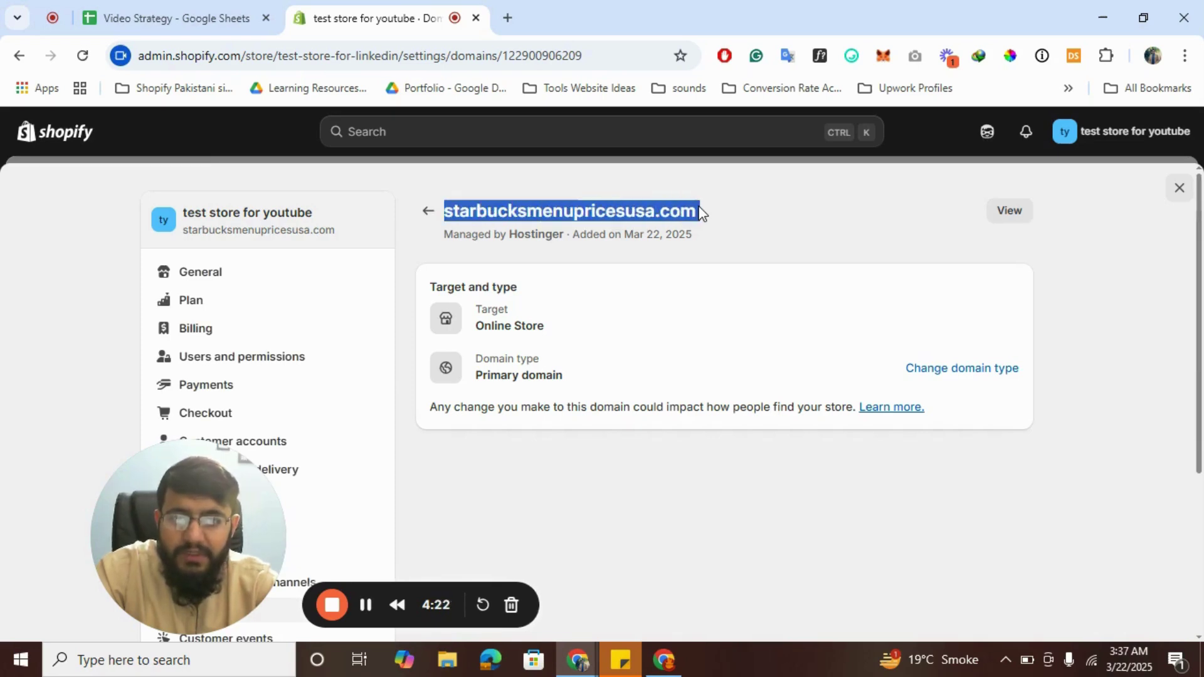
pyautogui.click(509, 17)
pyautogui.hotkey('ctrl', 'v')
pyautogui.press('Return')
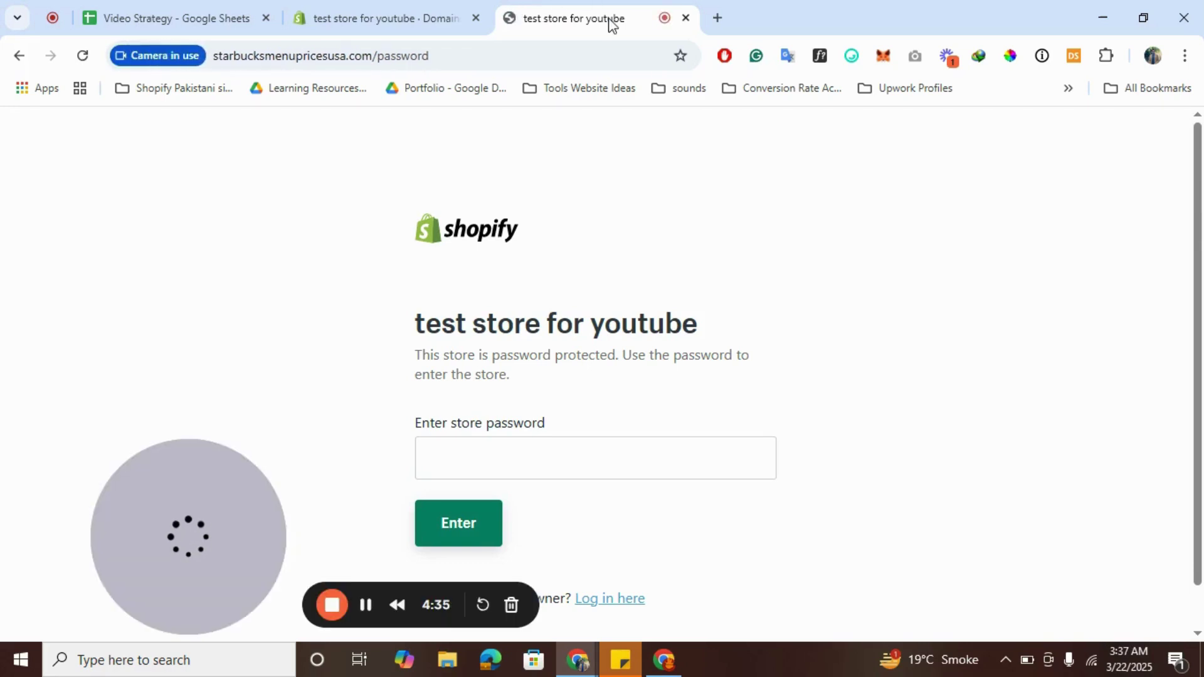
pyautogui.click(685, 18)
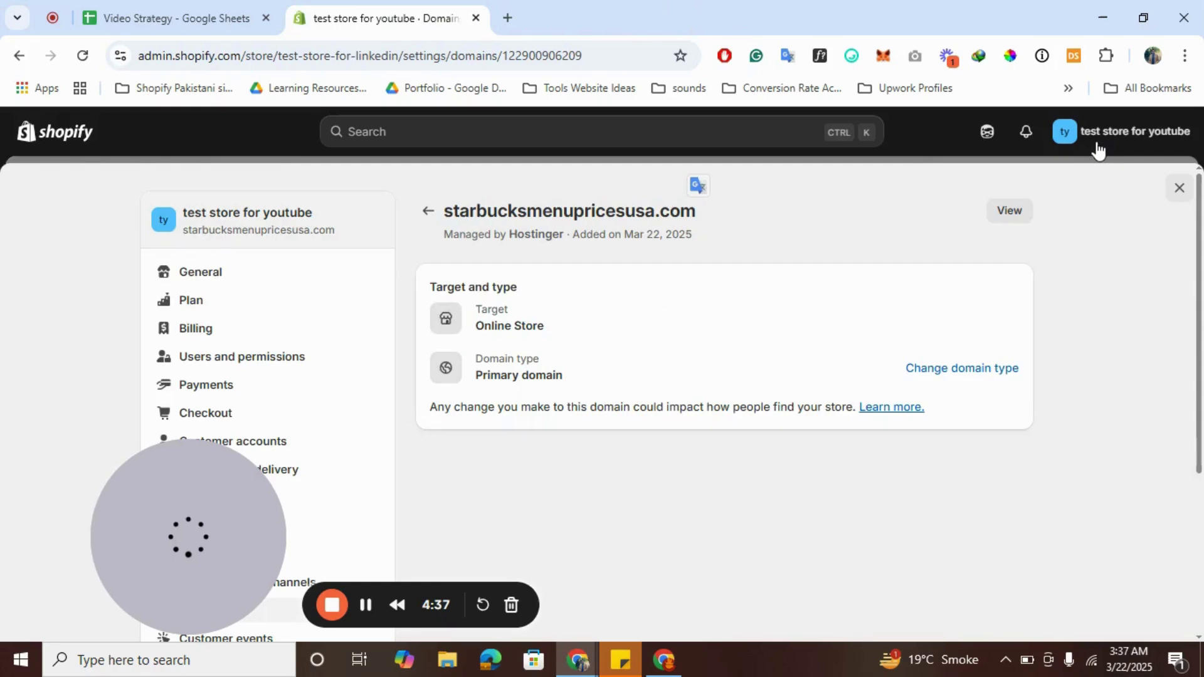
# Exit the Shopify settings, open the Online Store sales channel and view the live store in a new tab
pyautogui.click(1180, 189)
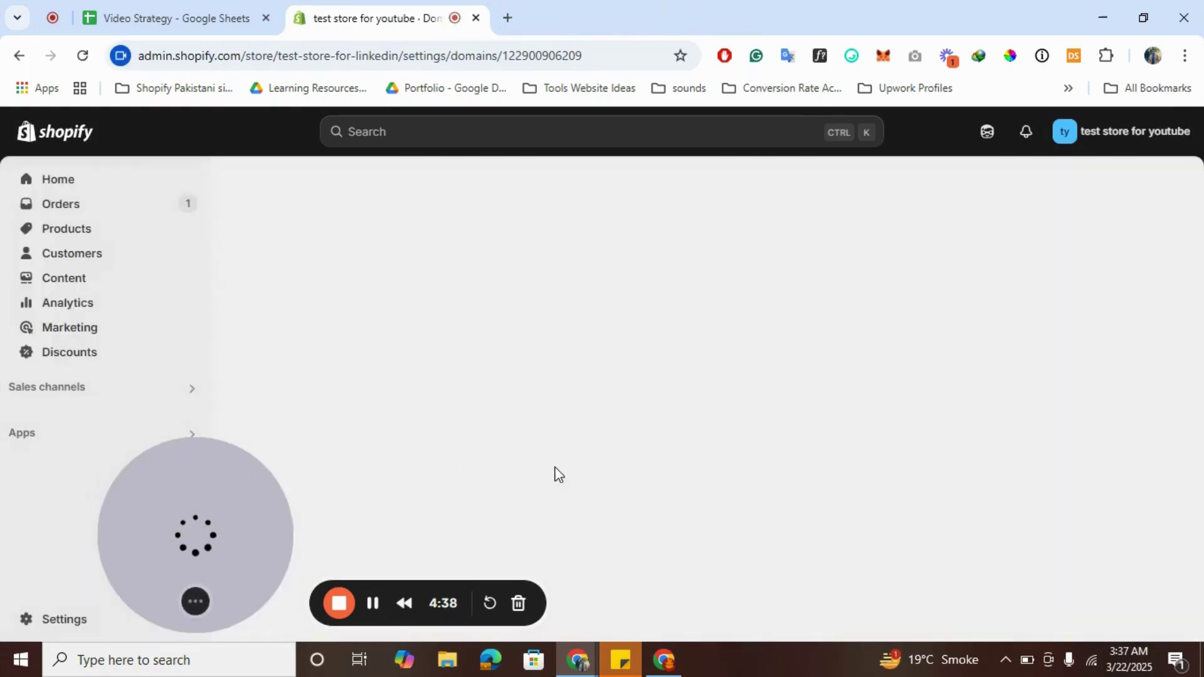
pyautogui.moveTo(558, 474); pyautogui.dragTo(842, 516)
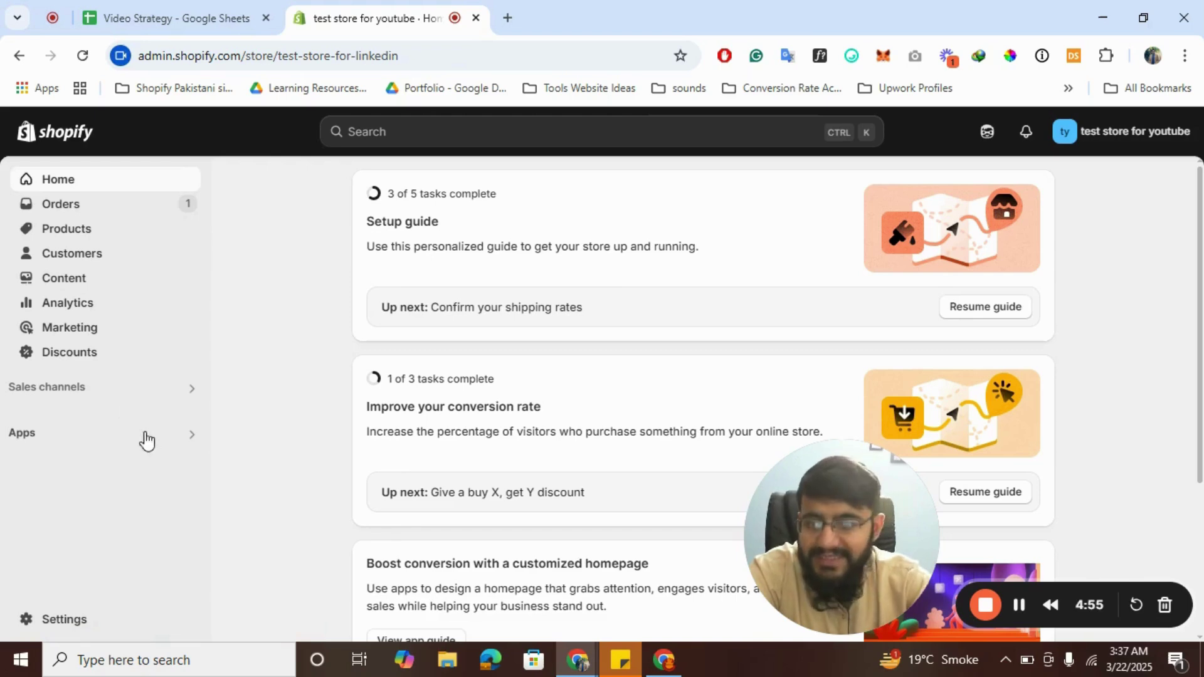
pyautogui.click(127, 390)
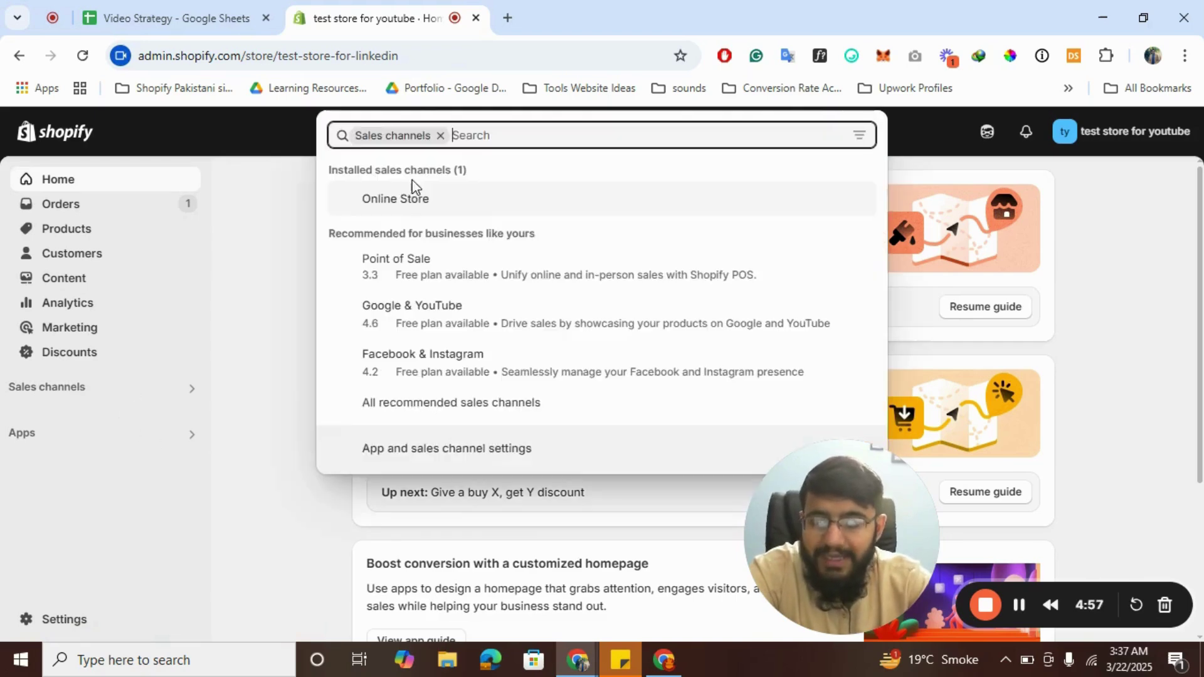
pyautogui.click(405, 197)
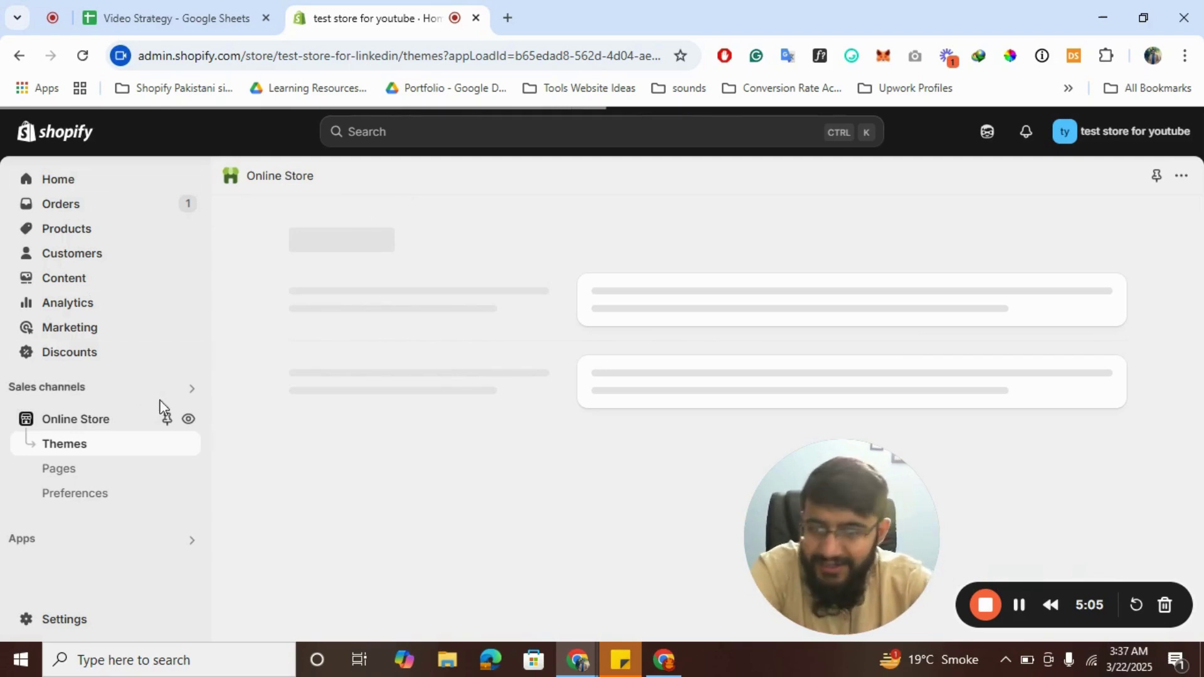
pyautogui.click(188, 420)
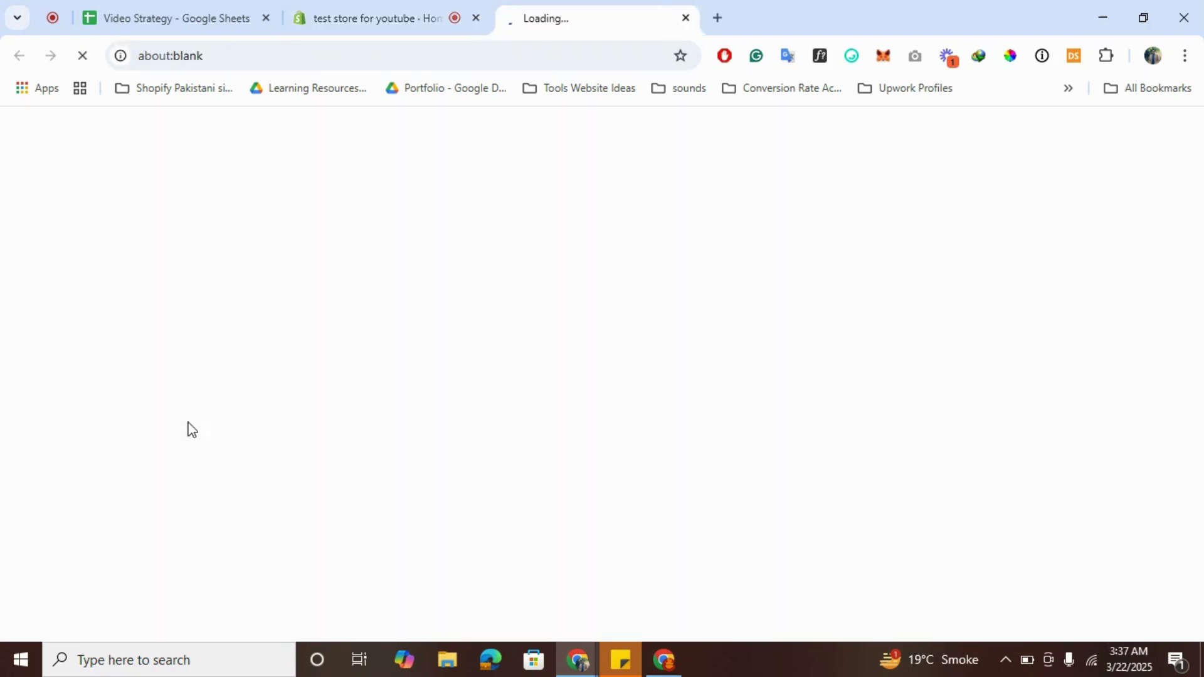